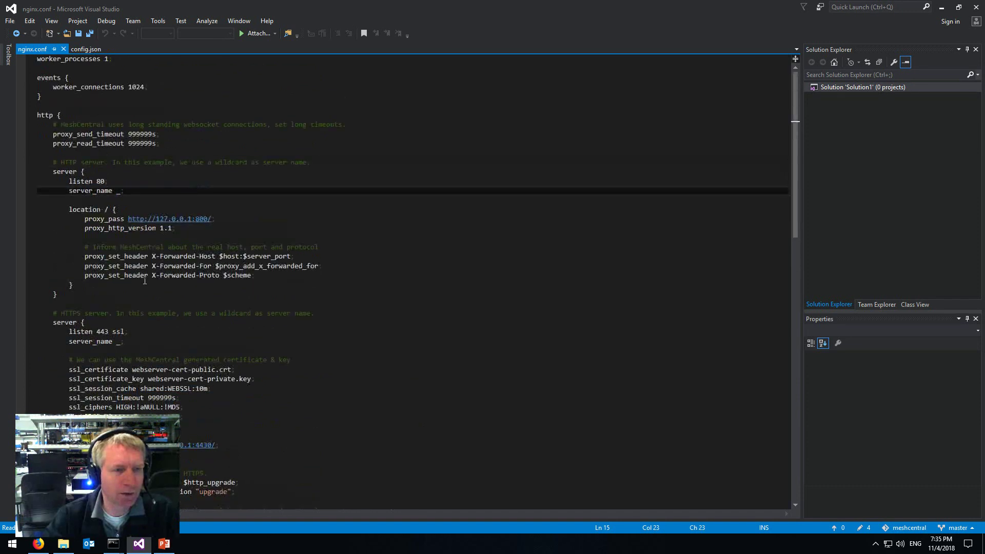
{"action": "left_click_drag", "start_coordinate": [89, 294], "coordinate": [39, 172]}
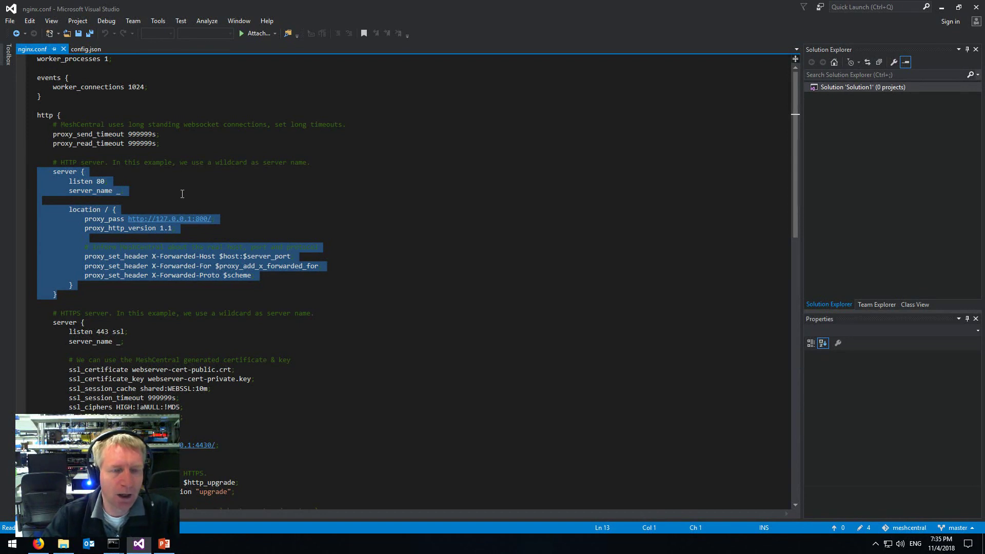
{"action": "left_click", "coordinate": [148, 201]}
{"action": "double_click", "coordinate": [201, 219]}
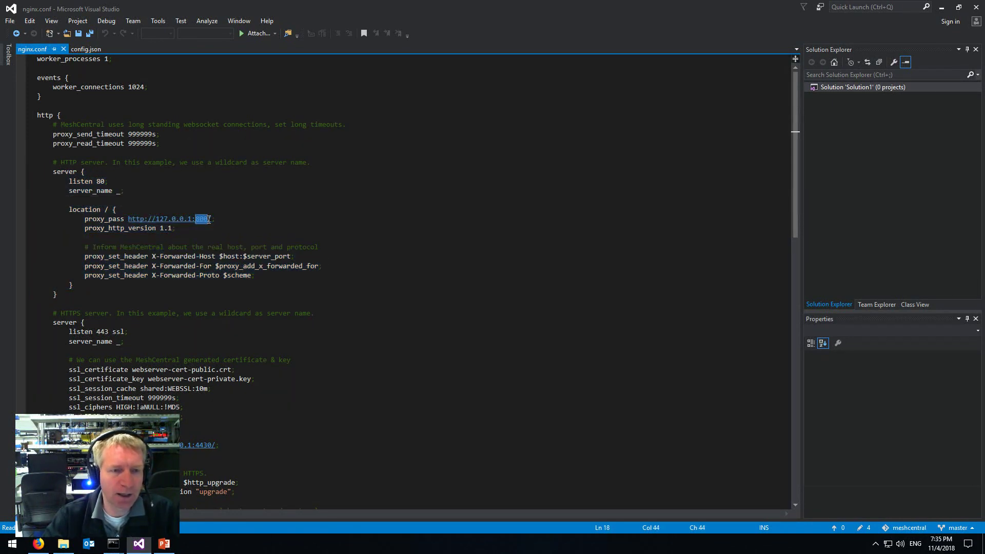
{"action": "left_click", "coordinate": [201, 231]}
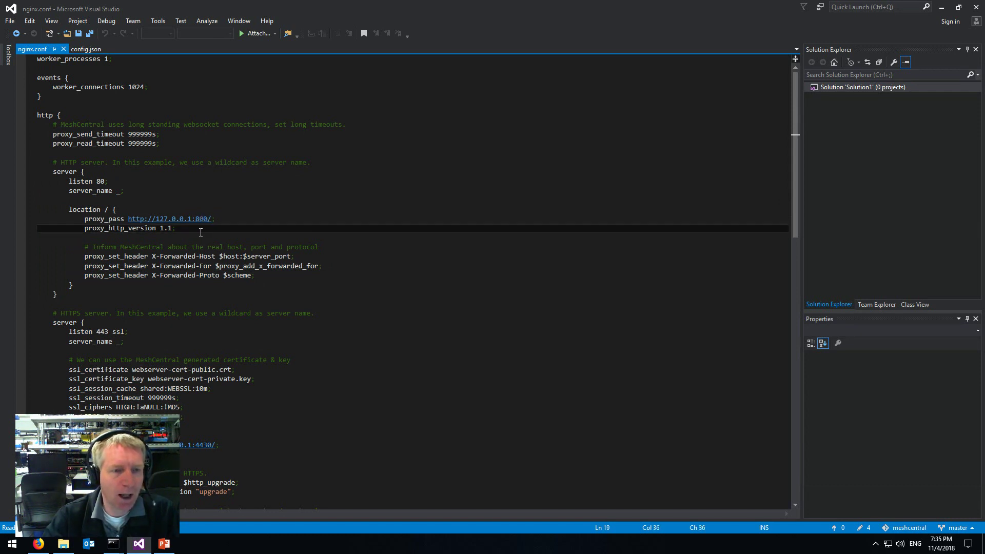
{"action": "left_click_drag", "start_coordinate": [84, 256], "coordinate": [275, 276]}
{"action": "left_click", "coordinate": [275, 275]}
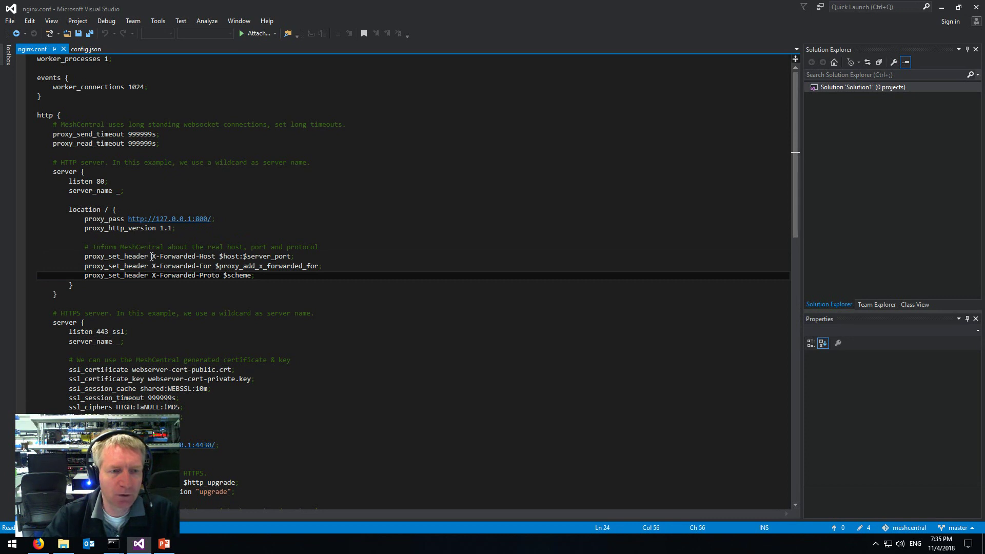
{"action": "left_click_drag", "start_coordinate": [151, 256], "coordinate": [216, 256]}
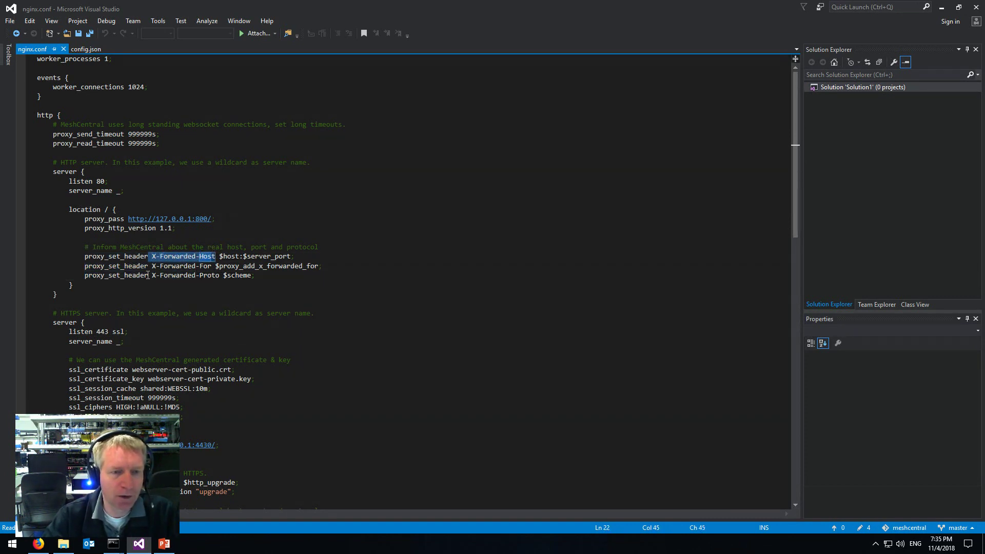
{"action": "left_click_drag", "start_coordinate": [151, 275], "coordinate": [219, 275]}
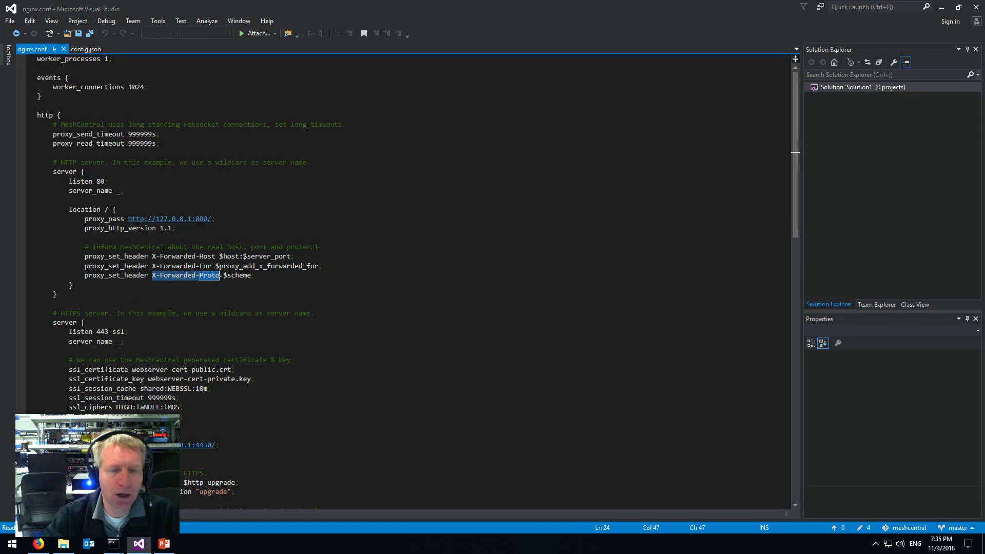
{"action": "left_click", "coordinate": [277, 276]}
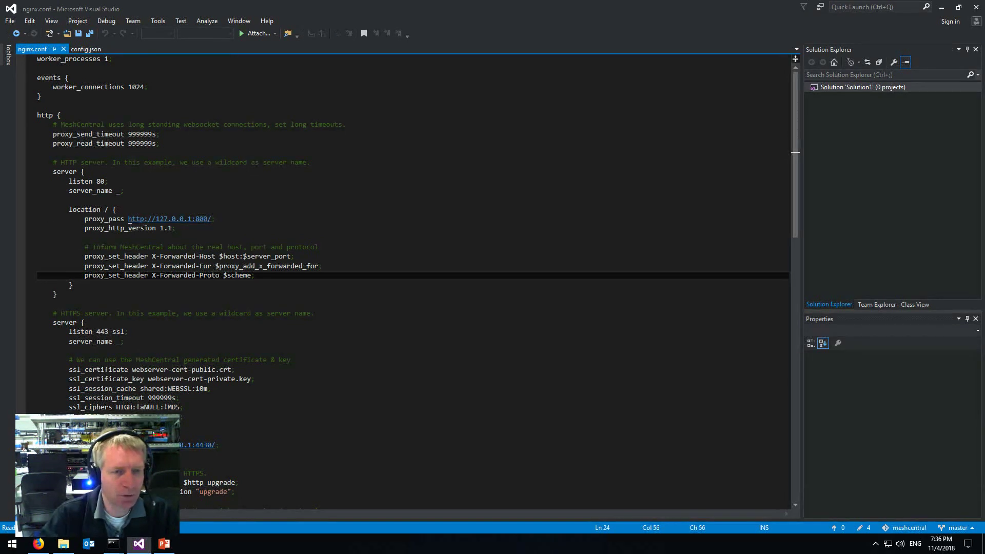
{"action": "left_click_drag", "start_coordinate": [83, 290], "coordinate": [31, 172]}
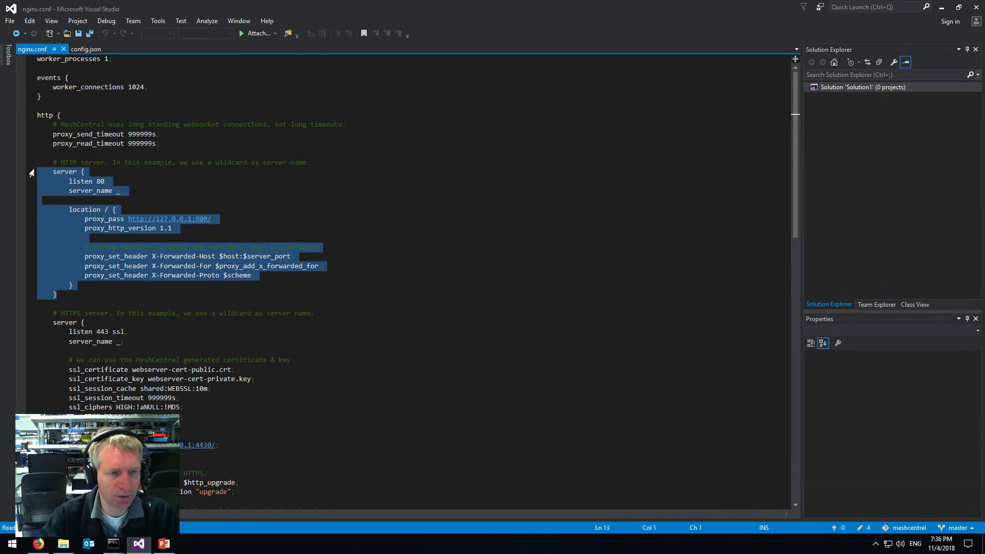
- Scroll to the HTTPS server block and highlight its 443 ssl listen line and SSL settings
{"action": "scroll", "coordinate": [136, 252], "scroll_direction": "down", "scroll_amount": 5}
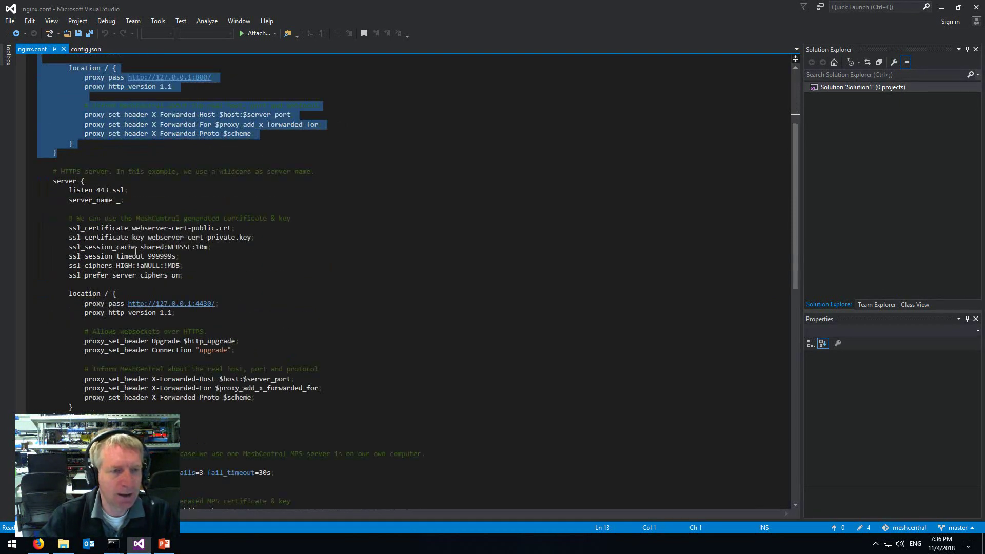
{"action": "left_click", "coordinate": [75, 175]}
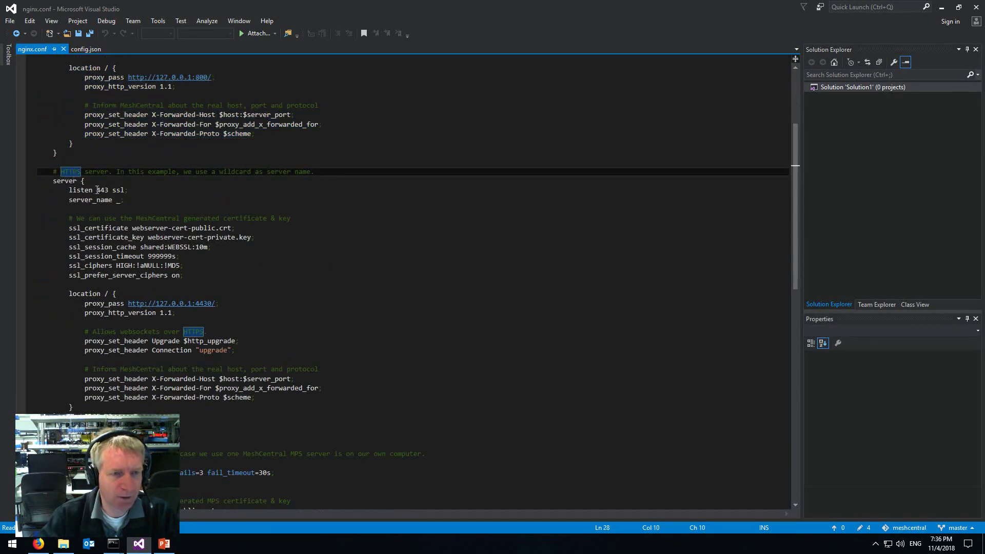
{"action": "left_click_drag", "start_coordinate": [97, 190], "coordinate": [124, 189]}
{"action": "left_click", "coordinate": [113, 190]}
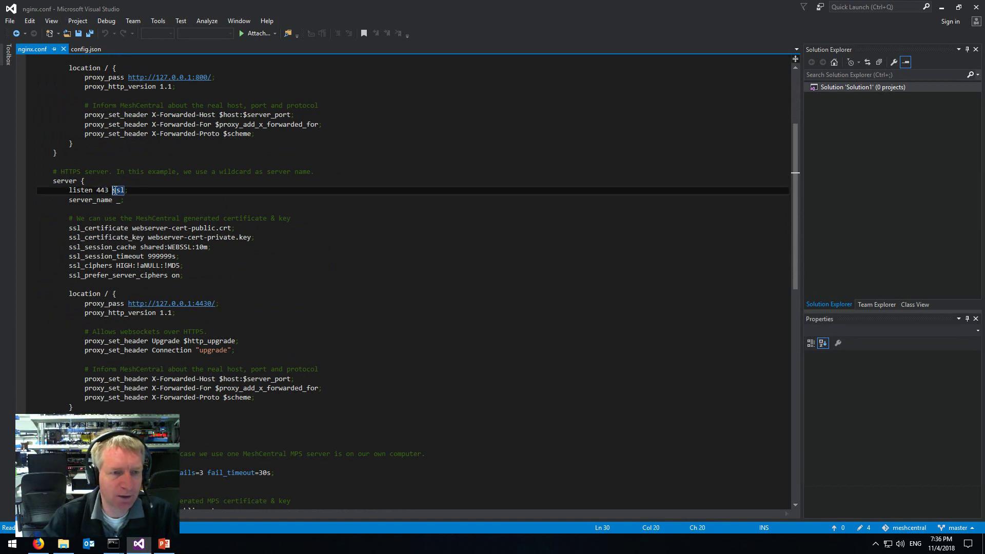
{"action": "left_click_drag", "start_coordinate": [85, 228], "coordinate": [206, 278]}
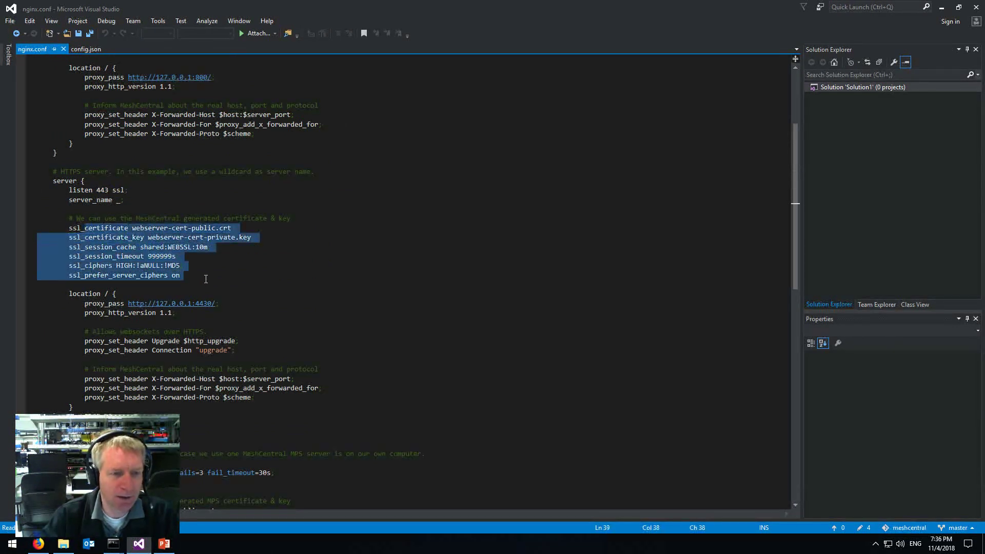
{"action": "left_click", "coordinate": [205, 278]}
- Highlight the certificate file webserver-cert-public.crt and the private key file name
{"action": "left_click_drag", "start_coordinate": [133, 228], "coordinate": [241, 226]}
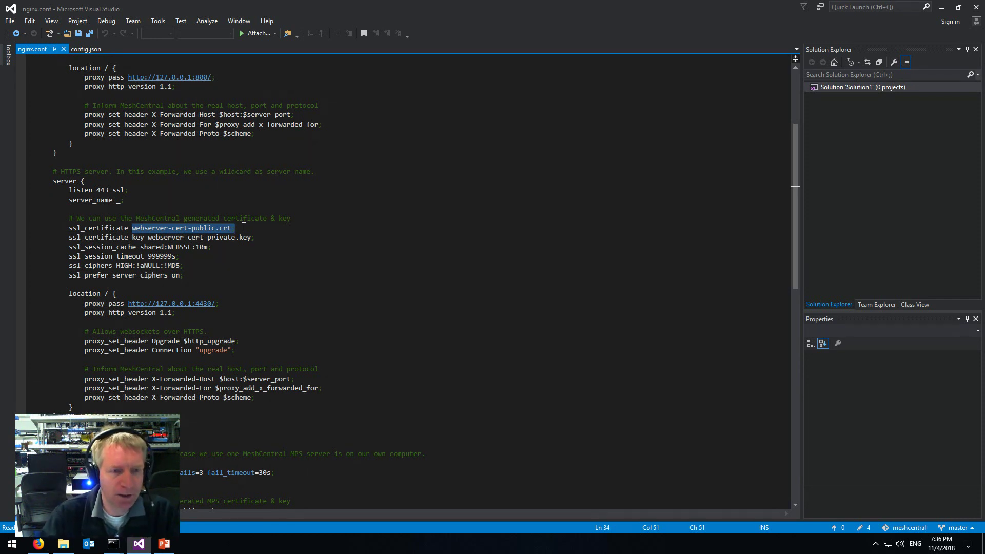
{"action": "left_click", "coordinate": [132, 227]}
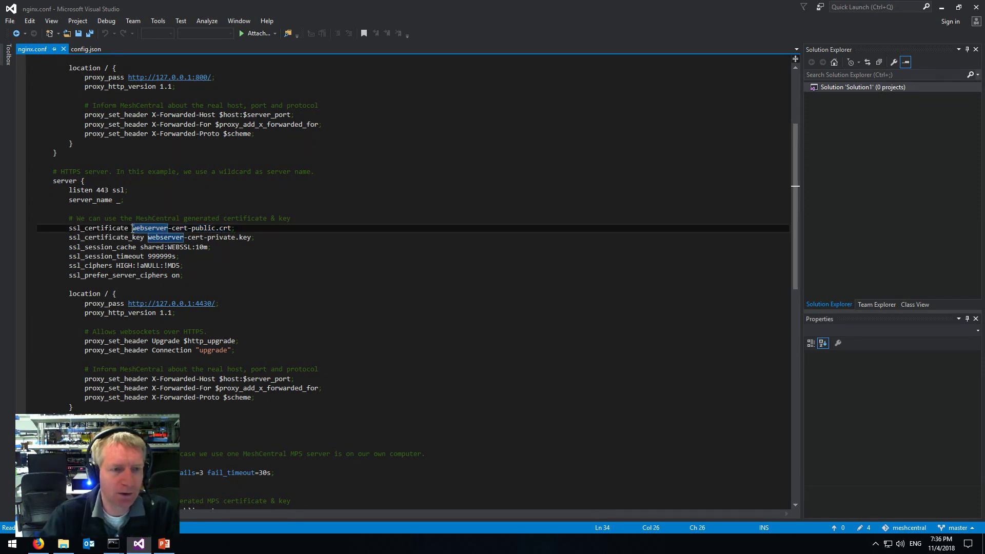
{"action": "left_click_drag", "start_coordinate": [132, 228], "coordinate": [242, 227]}
{"action": "left_click_drag", "start_coordinate": [148, 237], "coordinate": [251, 237]}
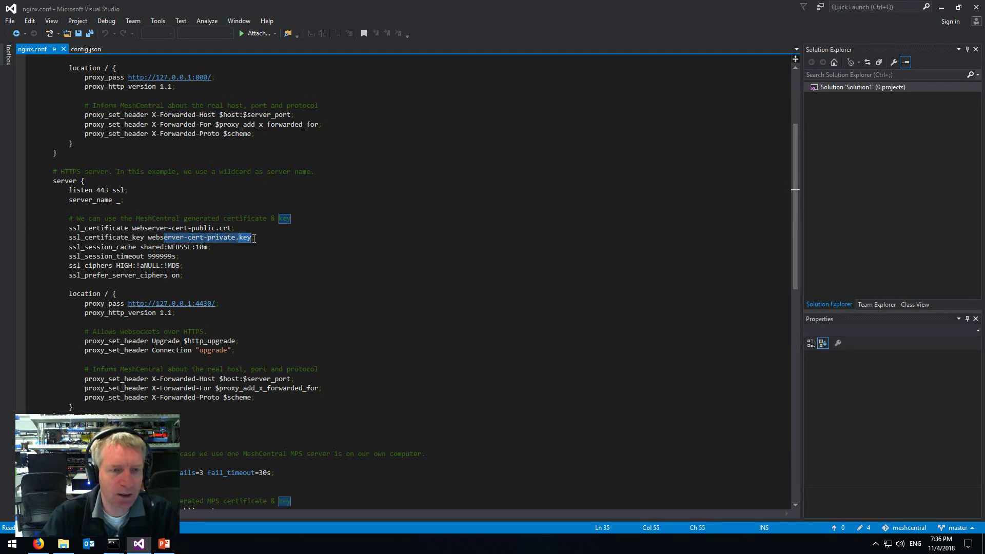
{"action": "left_click", "coordinate": [251, 269]}
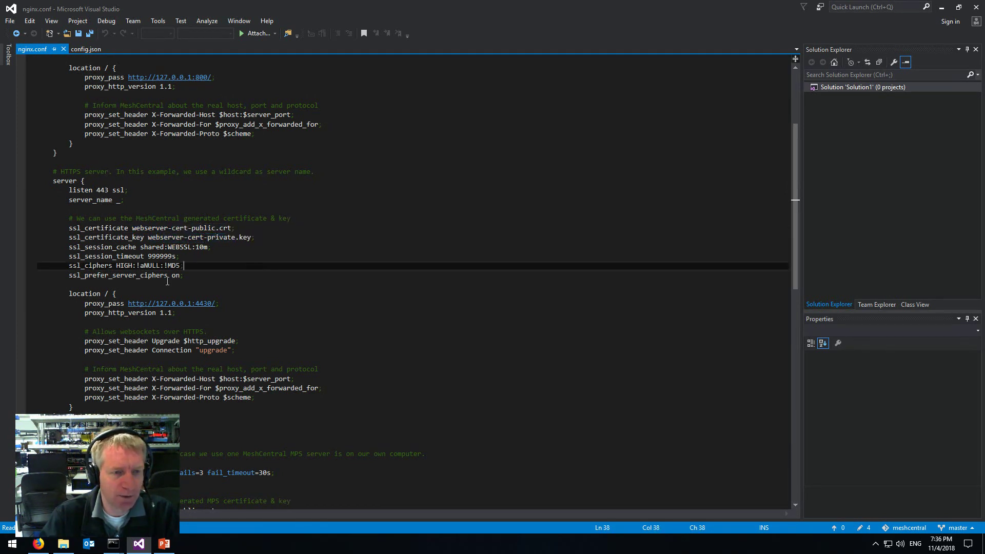
{"action": "left_click_drag", "start_coordinate": [69, 256], "coordinate": [188, 256]}
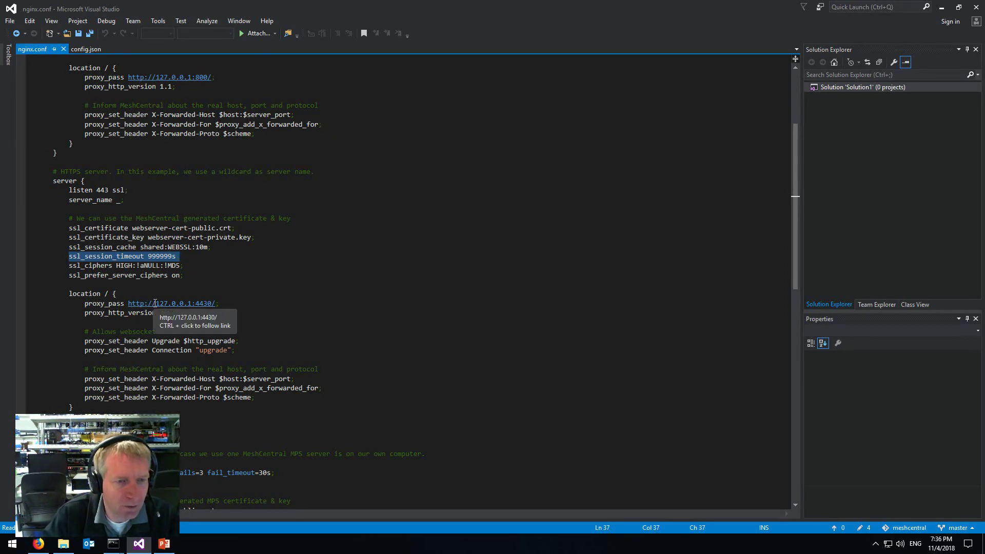
{"action": "double_click", "coordinate": [102, 192]}
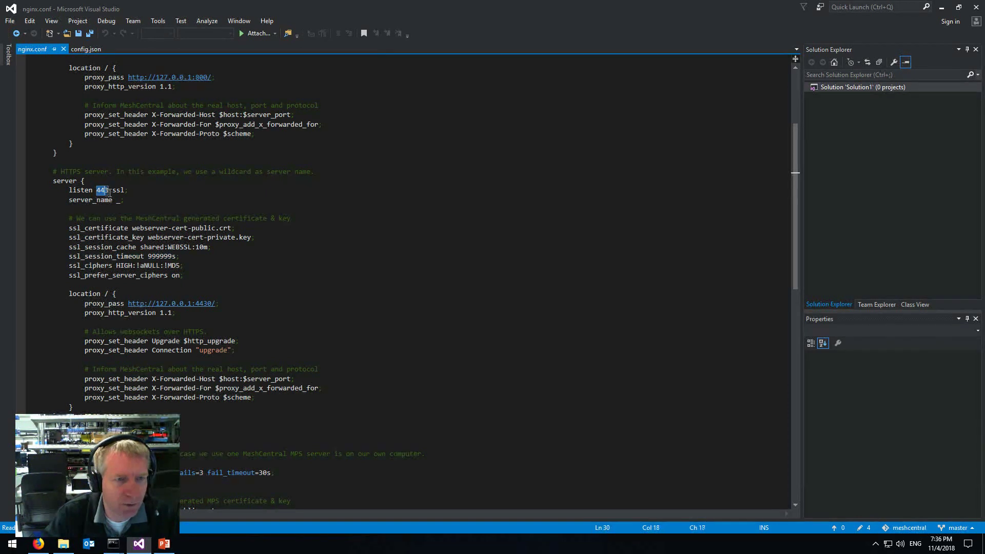
{"action": "left_click_drag", "start_coordinate": [102, 192], "coordinate": [114, 198]}
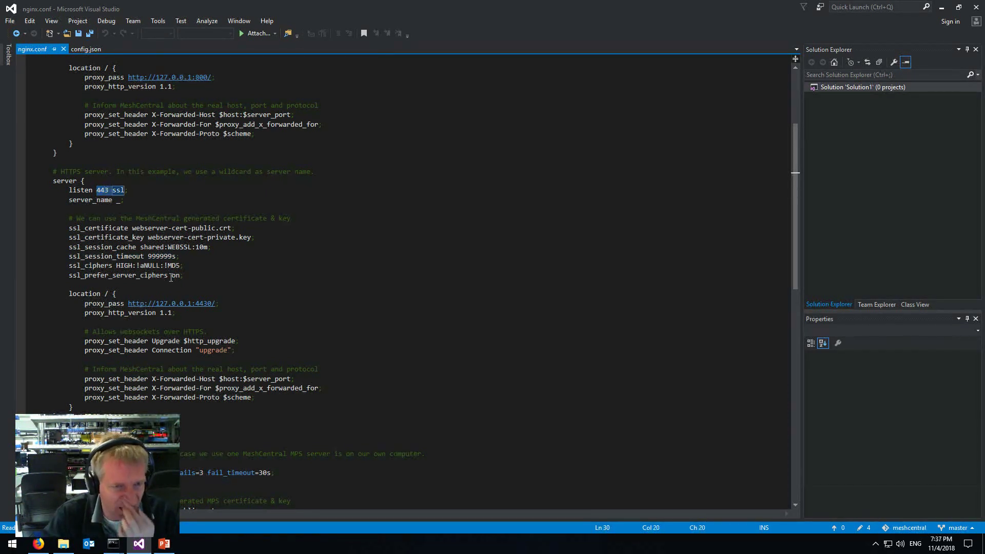
{"action": "left_click_drag", "start_coordinate": [196, 303], "coordinate": [212, 302]}
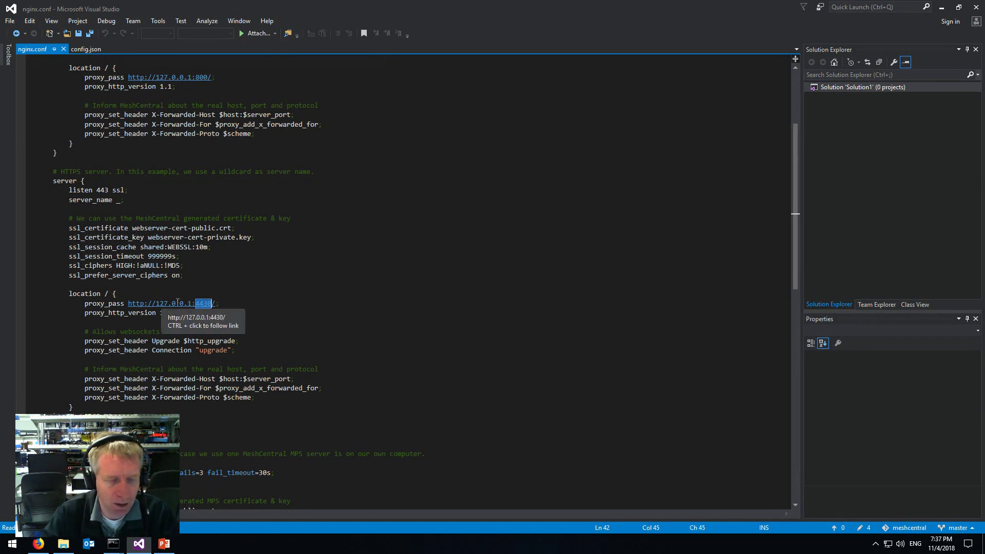
{"action": "left_click", "coordinate": [189, 322]}
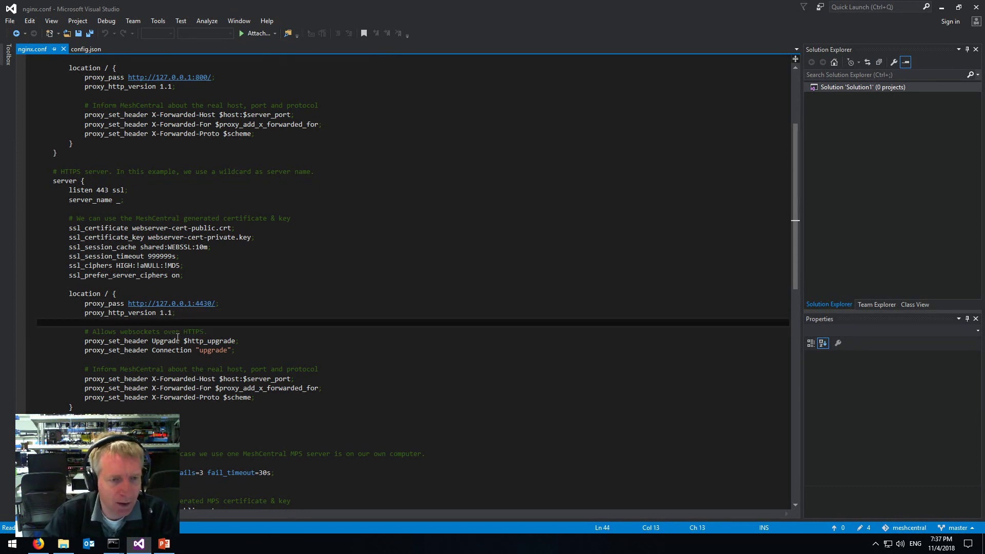
{"action": "left_click", "coordinate": [245, 350]}
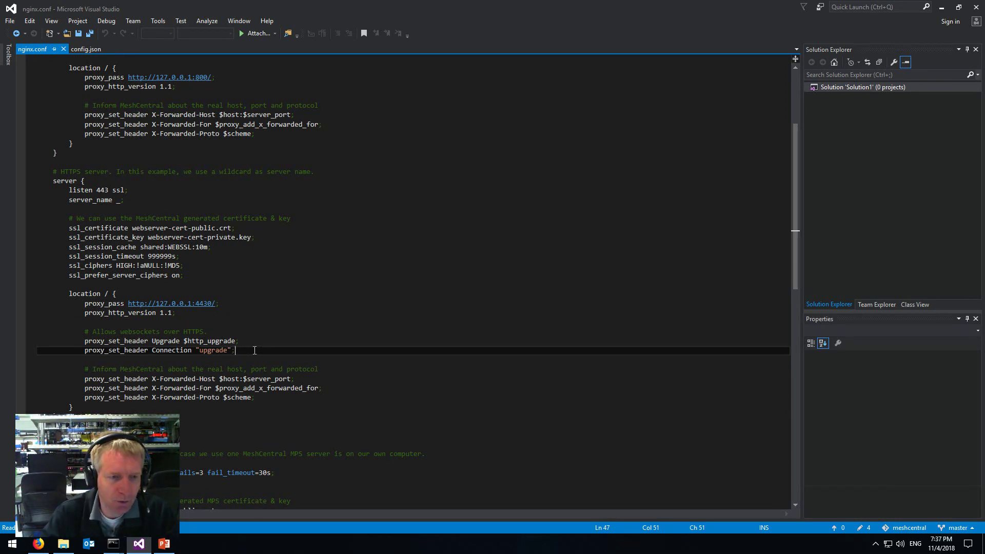
{"action": "left_click_drag", "start_coordinate": [247, 351], "coordinate": [12, 336]}
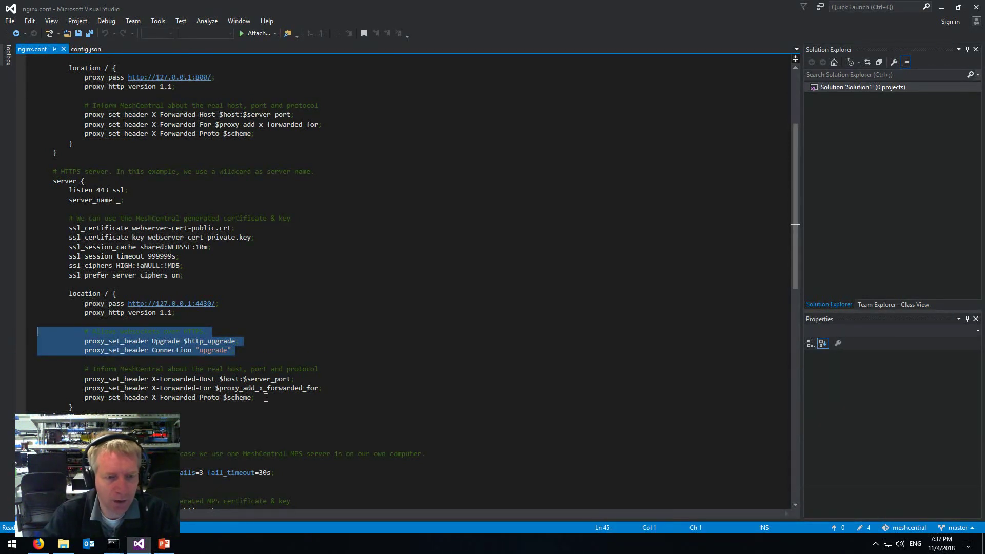
{"action": "left_click_drag", "start_coordinate": [264, 398], "coordinate": [41, 370]}
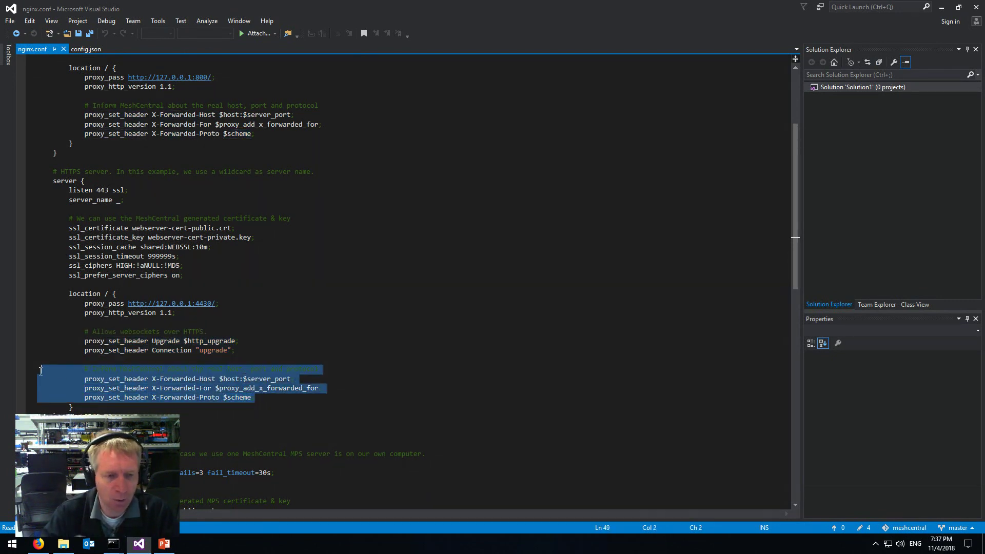
{"action": "left_click", "coordinate": [41, 370]}
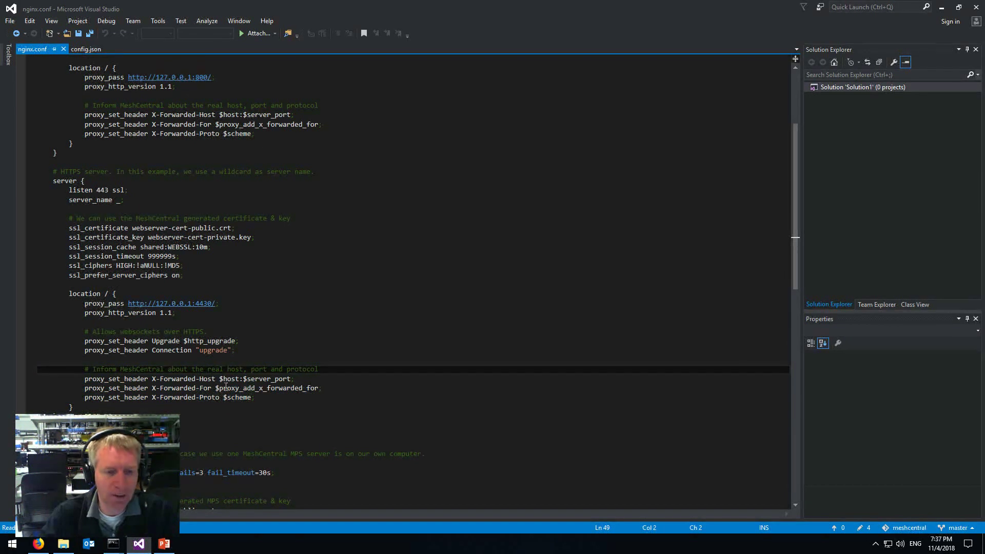
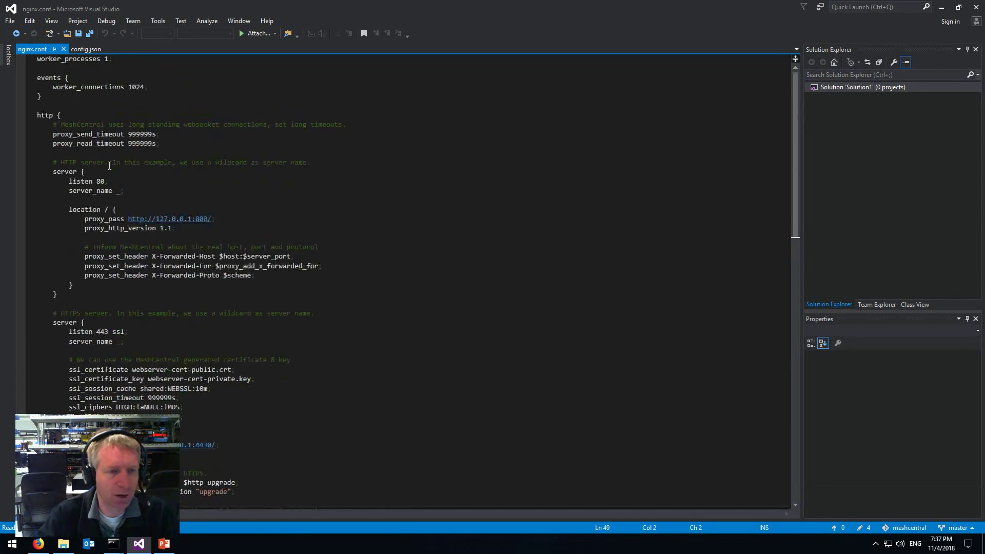
- In nginx.conf's stream section, highlight MPS port 4433, the certificate file, the 999999s timeout and upstream port 44330
{"action": "scroll", "coordinate": [154, 340], "scroll_direction": "down", "scroll_amount": 9}
{"action": "scroll", "coordinate": [154, 340], "scroll_direction": "down", "scroll_amount": 3}
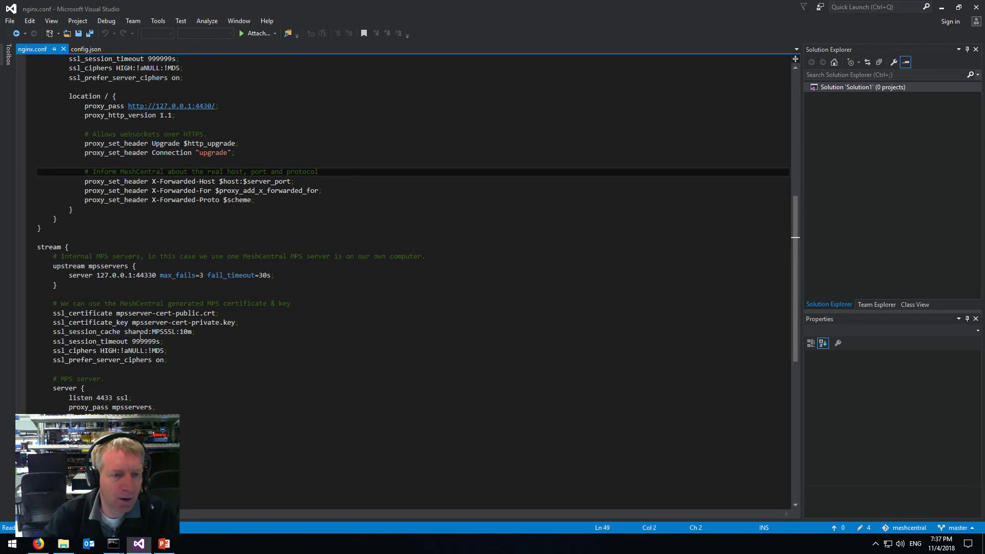
{"action": "double_click", "coordinate": [101, 397]}
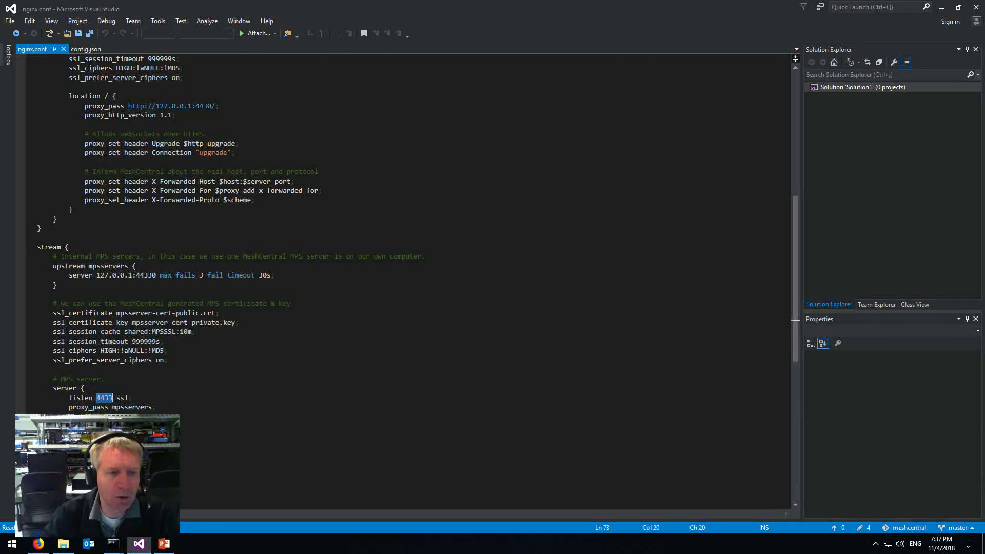
{"action": "left_click_drag", "start_coordinate": [115, 312], "coordinate": [215, 318]}
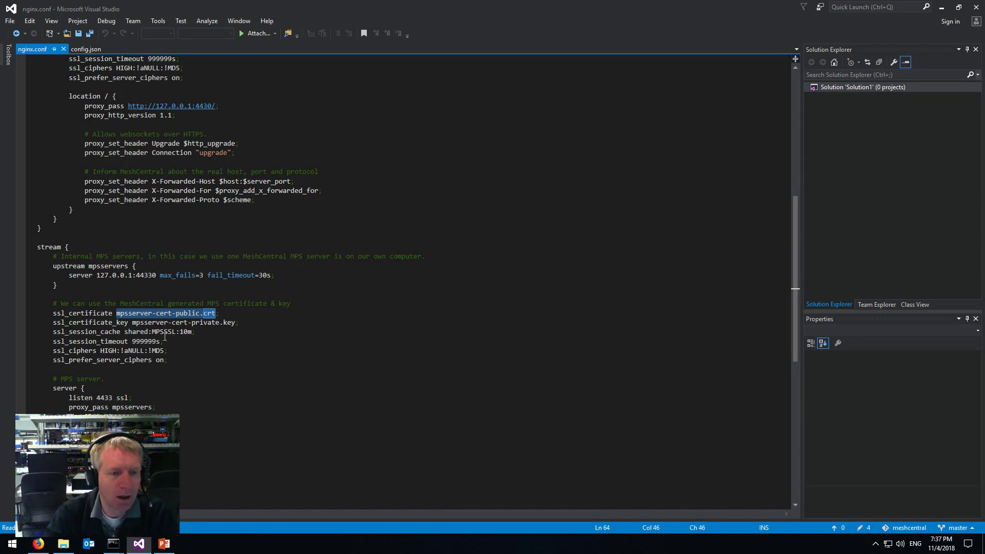
{"action": "double_click", "coordinate": [146, 341]}
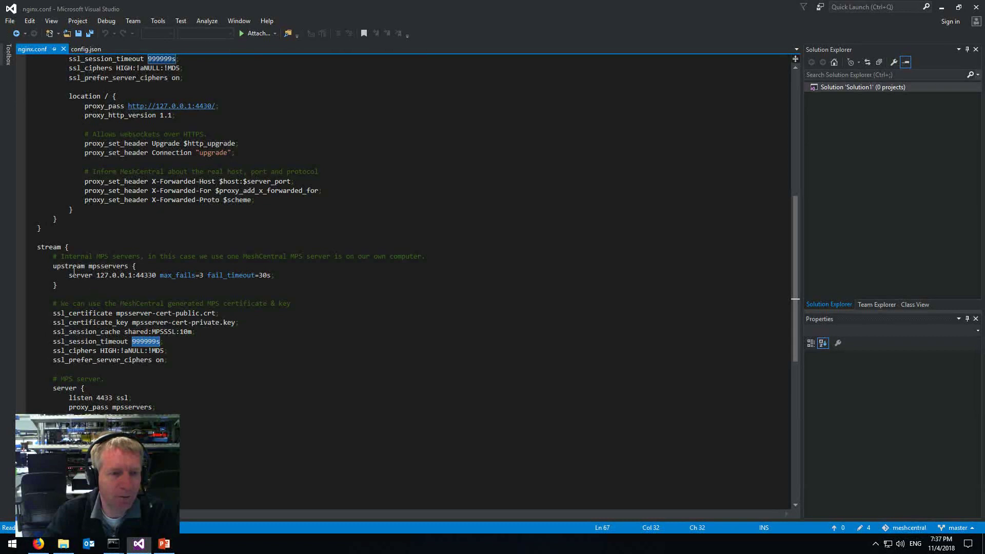
{"action": "double_click", "coordinate": [148, 275]}
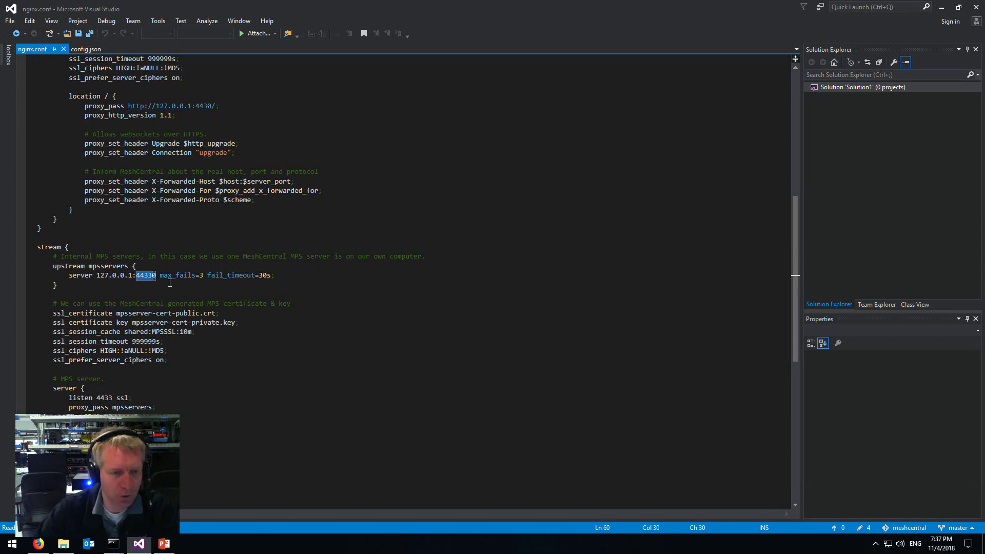
{"action": "left_click", "coordinate": [170, 283]}
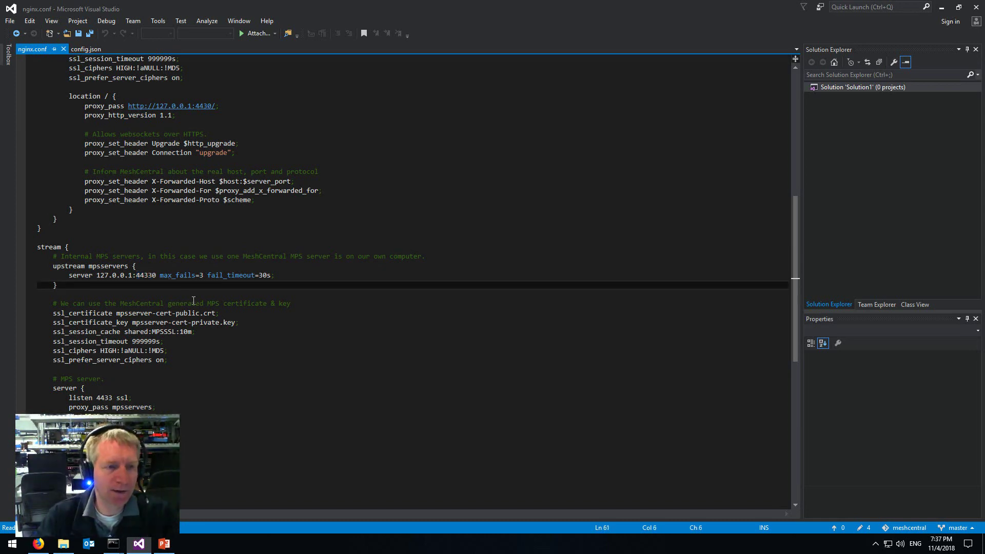
- Highlight the websocket upgrade and X-Forwarded proxy header lines in nginx.conf
{"action": "scroll", "coordinate": [194, 300], "scroll_direction": "up", "scroll_amount": 12}
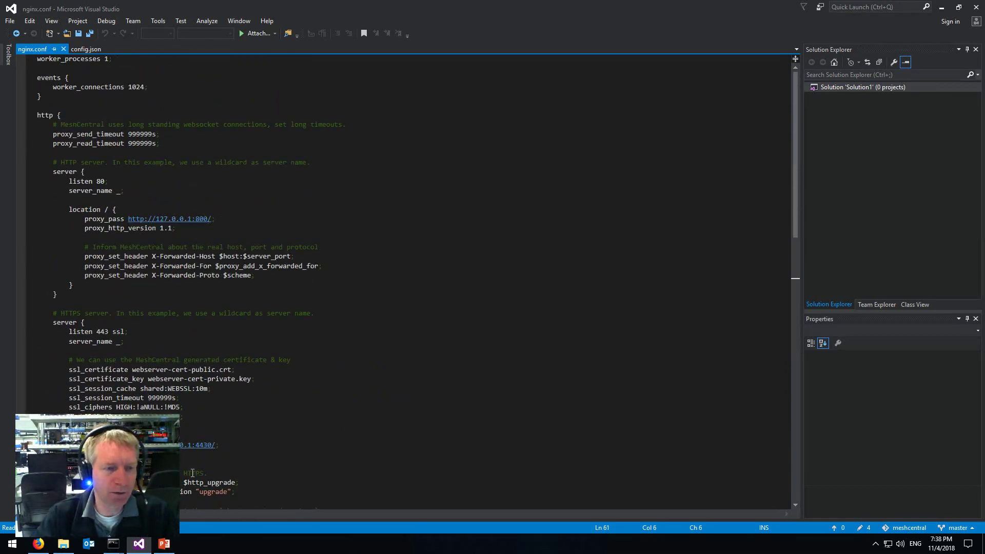
{"action": "scroll", "coordinate": [183, 339], "scroll_direction": "down", "scroll_amount": 4}
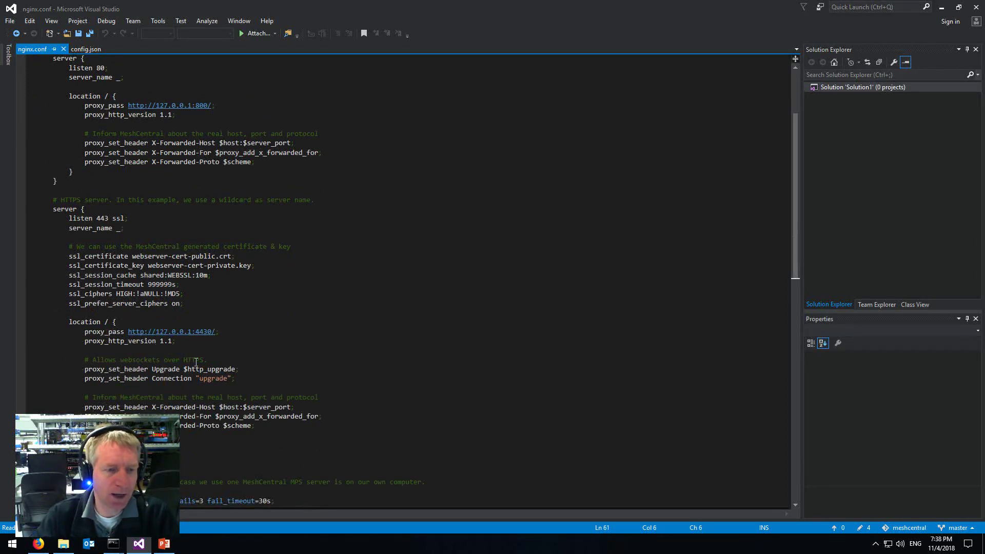
{"action": "left_click_drag", "start_coordinate": [248, 378], "coordinate": [73, 351]}
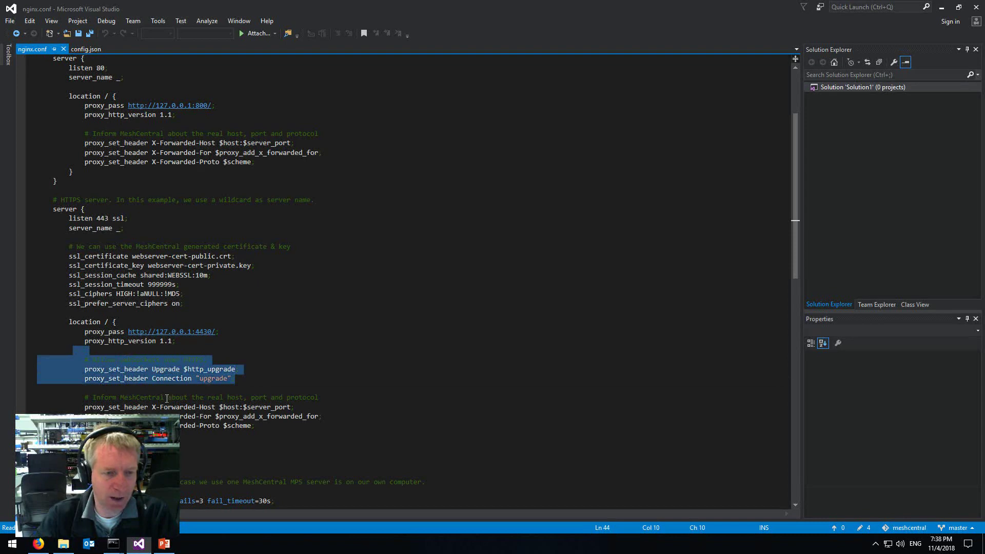
{"action": "left_click_drag", "start_coordinate": [160, 397], "coordinate": [245, 433]}
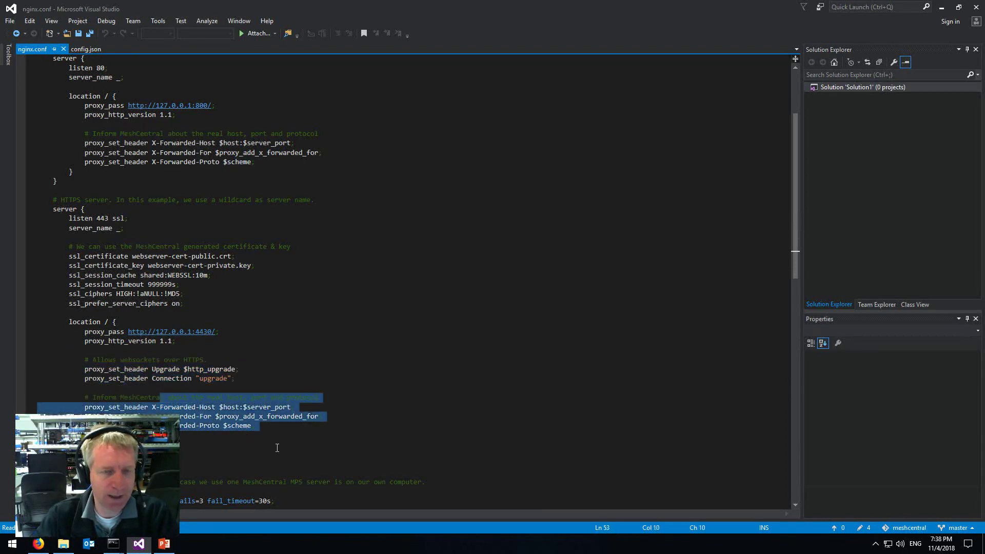
{"action": "scroll", "coordinate": [277, 447], "scroll_direction": "down", "scroll_amount": 5}
{"action": "left_click", "coordinate": [246, 433]}
{"action": "scroll", "coordinate": [249, 432], "scroll_direction": "up", "scroll_amount": 10}
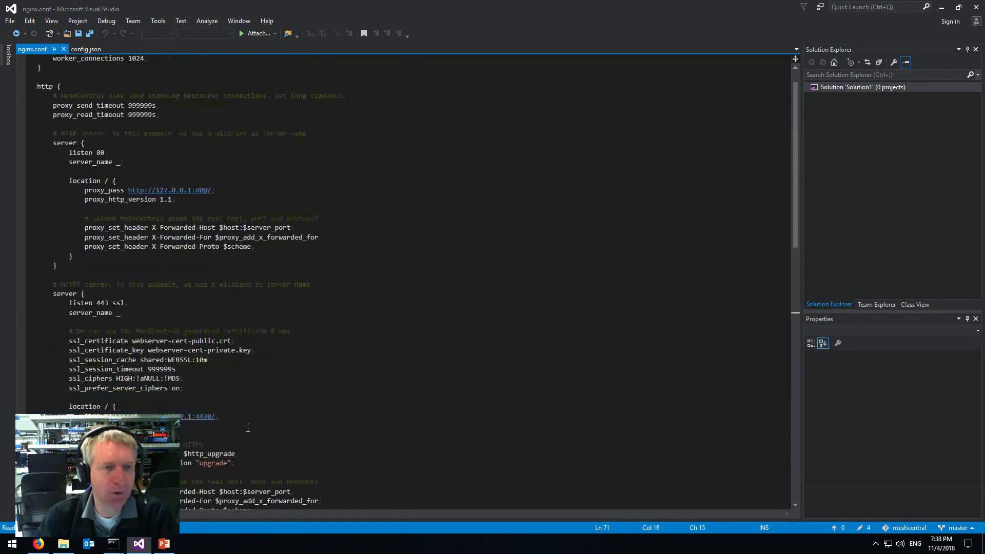
- In config.json, highlight the Port 4430 and AliasPort 443 settings
{"action": "left_click", "coordinate": [85, 48]}
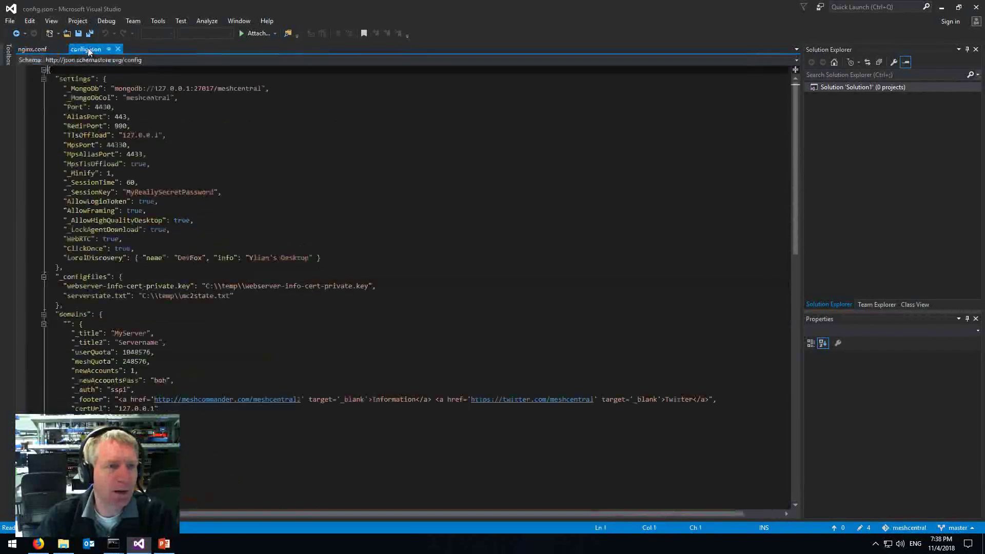
{"action": "left_click", "coordinate": [232, 177]}
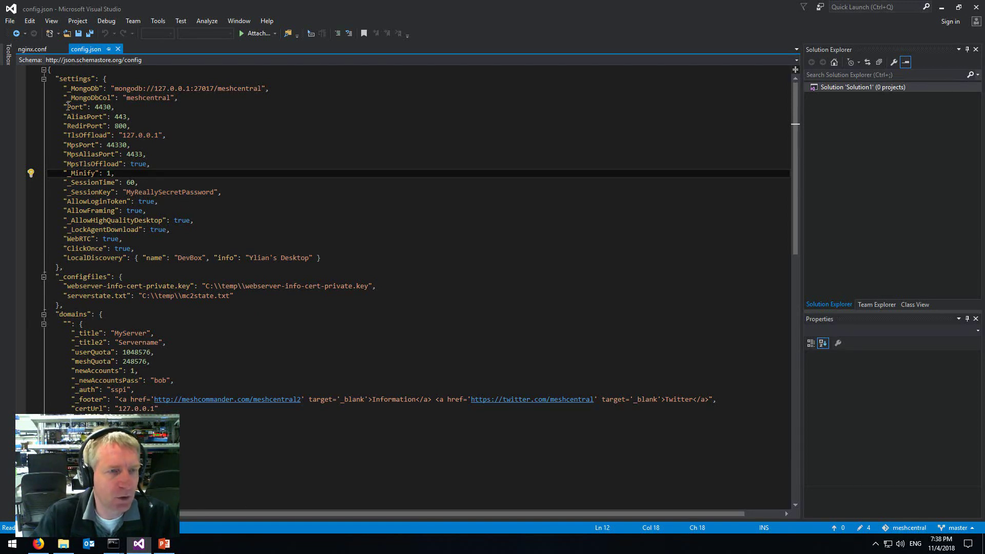
{"action": "left_click_drag", "start_coordinate": [64, 107], "coordinate": [135, 106]}
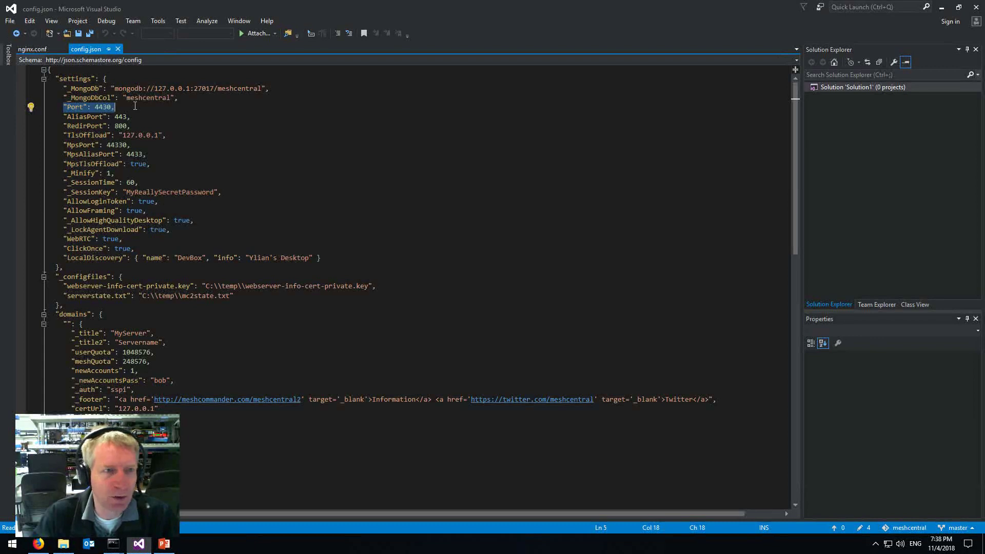
{"action": "left_click_drag", "start_coordinate": [131, 117], "coordinate": [64, 119]}
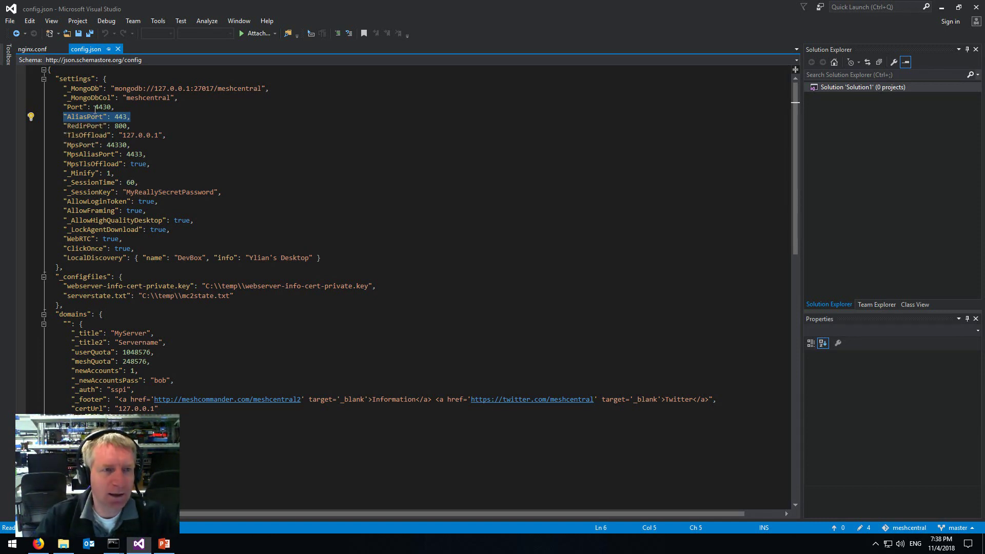
{"action": "left_click_drag", "start_coordinate": [96, 109], "coordinate": [110, 108]}
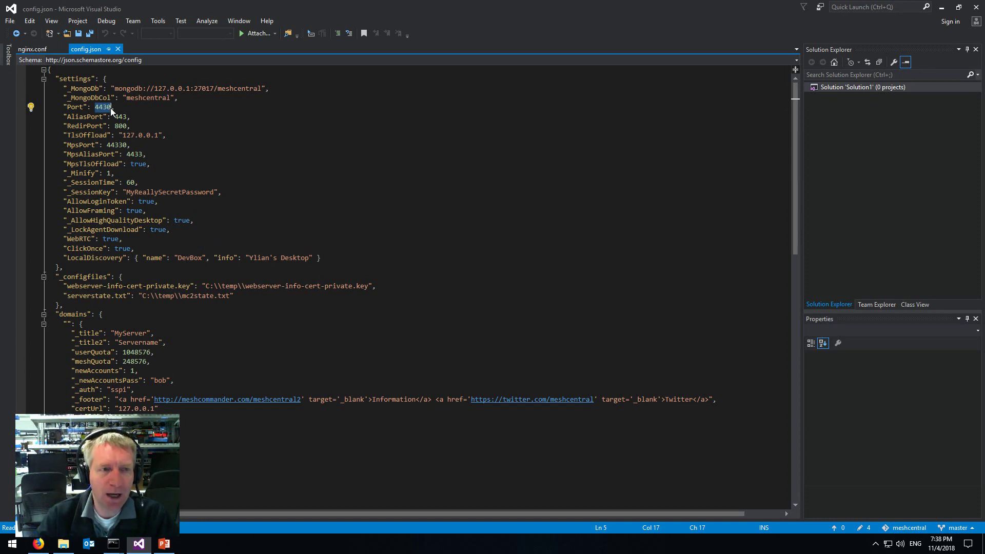
{"action": "left_click", "coordinate": [115, 107]}
{"action": "mouse_move", "coordinate": [115, 108]}
{"action": "left_mouse_down"}
{"action": "mouse_move", "coordinate": [95, 107]}
{"action": "mouse_move", "coordinate": [131, 117]}
{"action": "left_mouse_up"}
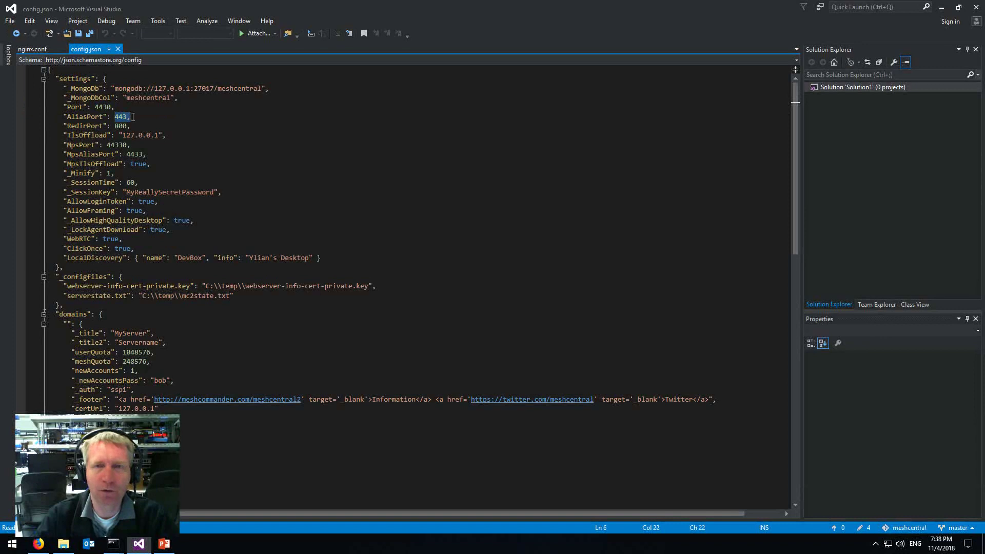
{"action": "left_click", "coordinate": [133, 117]}
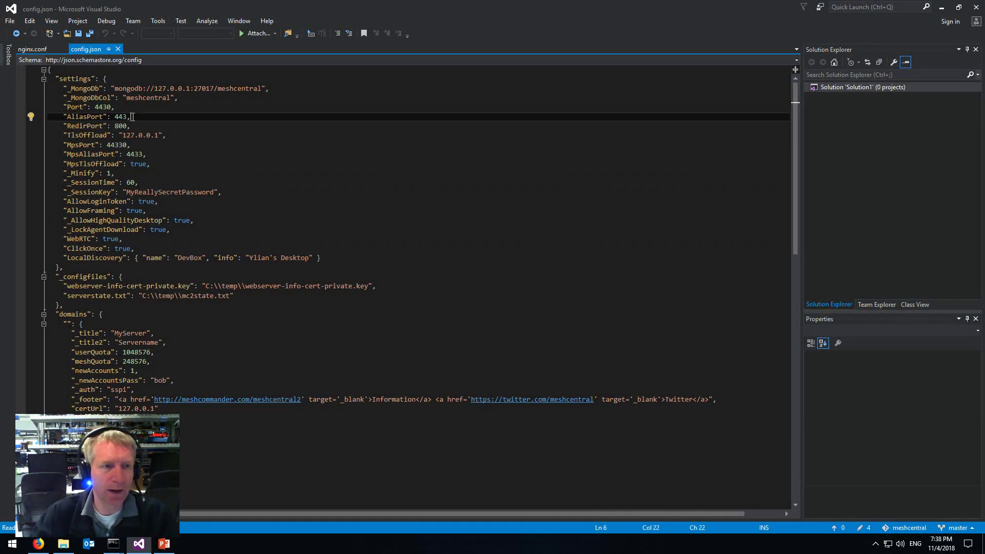
- Highlight config.json's RedirPort value 800, then go back to nginx.conf
{"action": "double_click", "coordinate": [82, 126]}
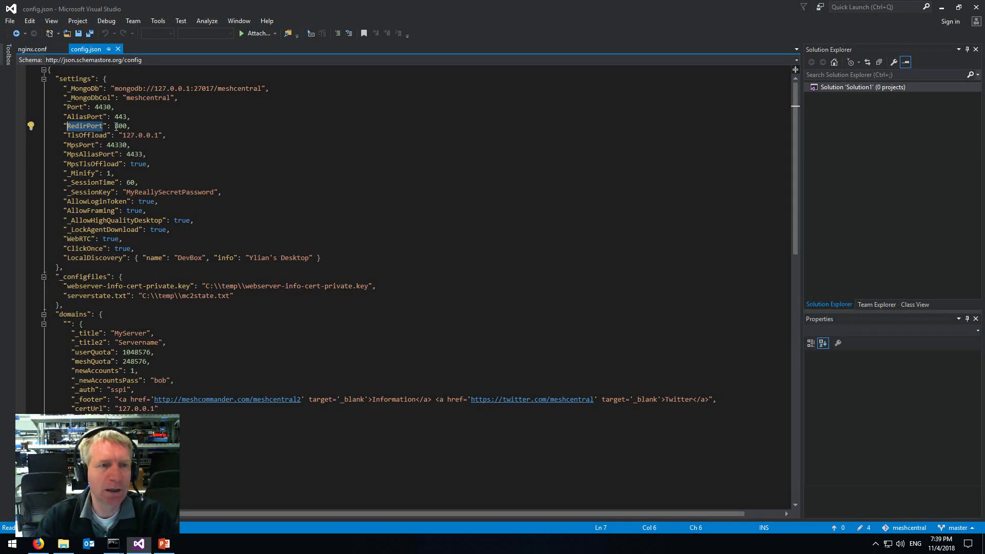
{"action": "left_click_drag", "start_coordinate": [114, 127], "coordinate": [132, 129]}
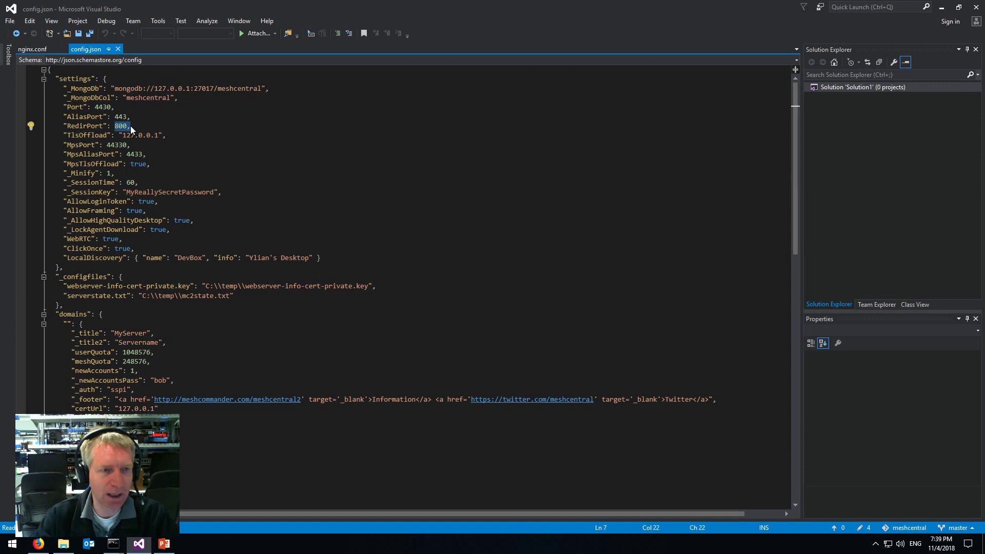
{"action": "left_click", "coordinate": [131, 126]}
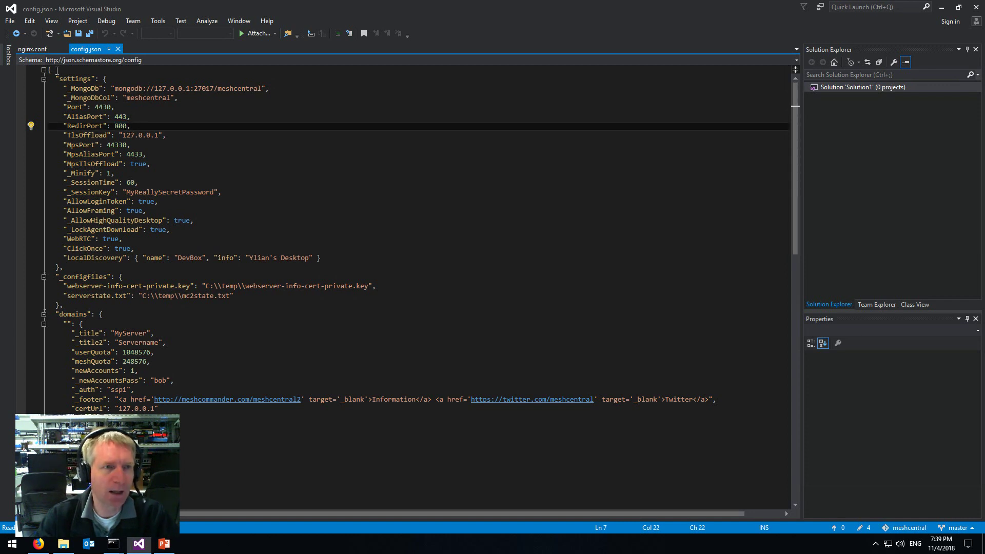
{"action": "left_click", "coordinate": [33, 49]}
{"action": "scroll", "coordinate": [114, 233], "scroll_direction": "down", "scroll_amount": 5}
- In nginx.conf, highlight the listen port 80 and the proxy_pass port 800
{"action": "scroll", "coordinate": [114, 234], "scroll_direction": "up", "scroll_amount": 5}
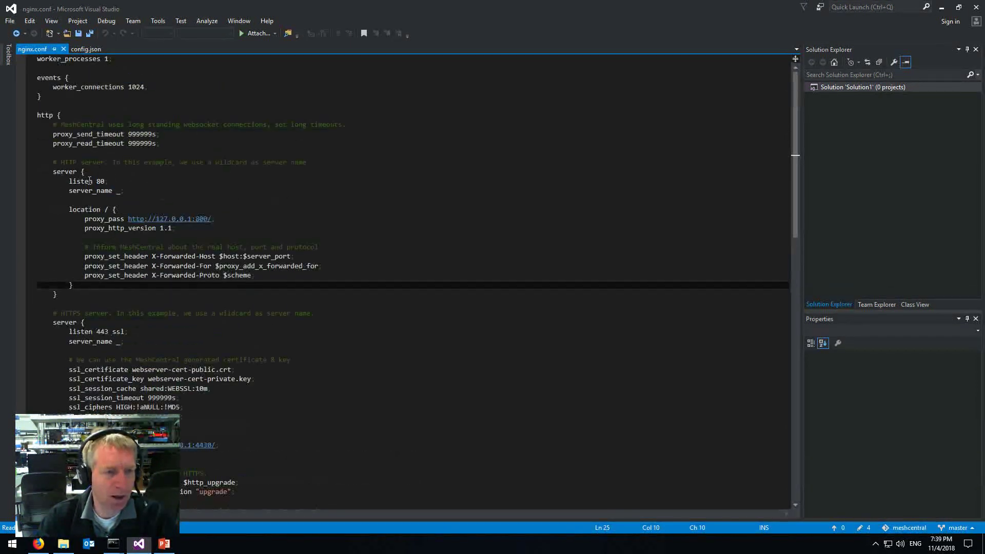
{"action": "double_click", "coordinate": [101, 181]}
{"action": "double_click", "coordinate": [201, 219]}
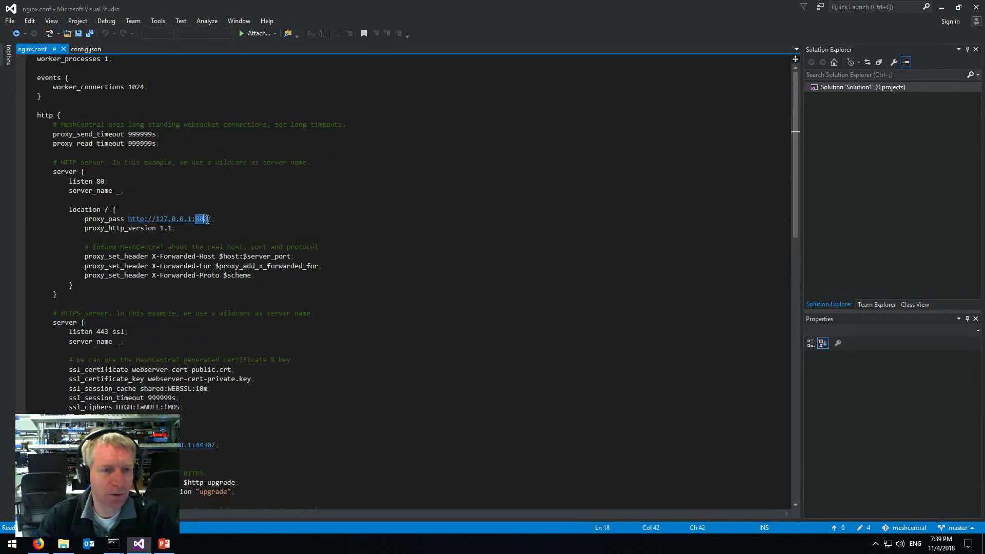
- In config.json, highlight the TlsOffload setting and its 127.0.0.1 value, then show the NGINX diagram
{"action": "left_click", "coordinate": [78, 49]}
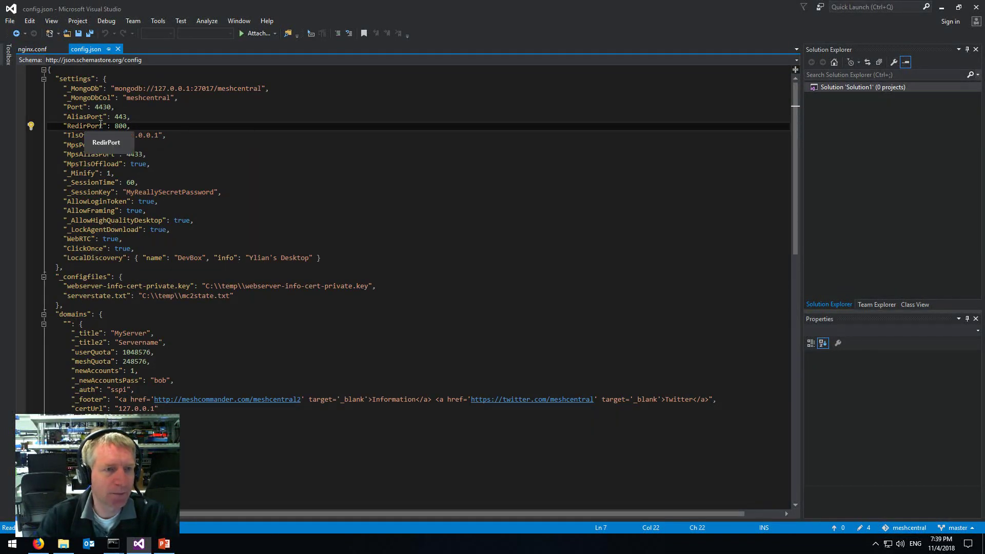
{"action": "left_click_drag", "start_coordinate": [63, 136], "coordinate": [75, 135]}
{"action": "key", "text": "shift+End"}
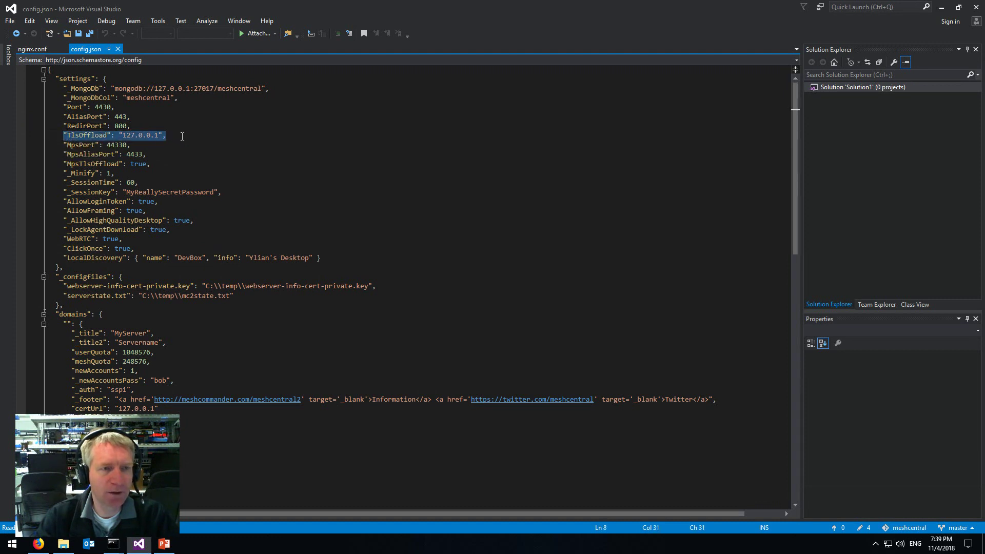
{"action": "double_click", "coordinate": [97, 136]}
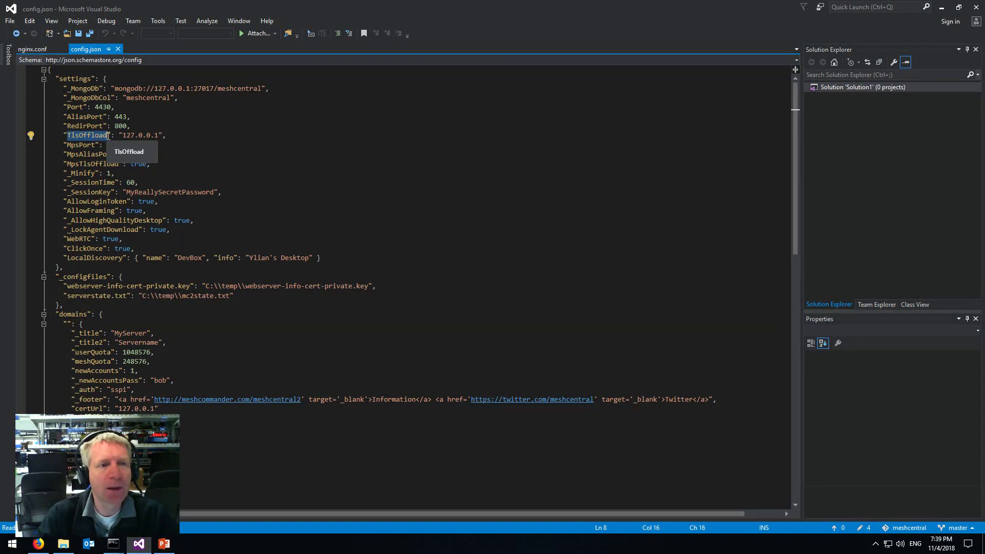
{"action": "left_click_drag", "start_coordinate": [119, 135], "coordinate": [161, 135]}
{"action": "left_click", "coordinate": [125, 135]}
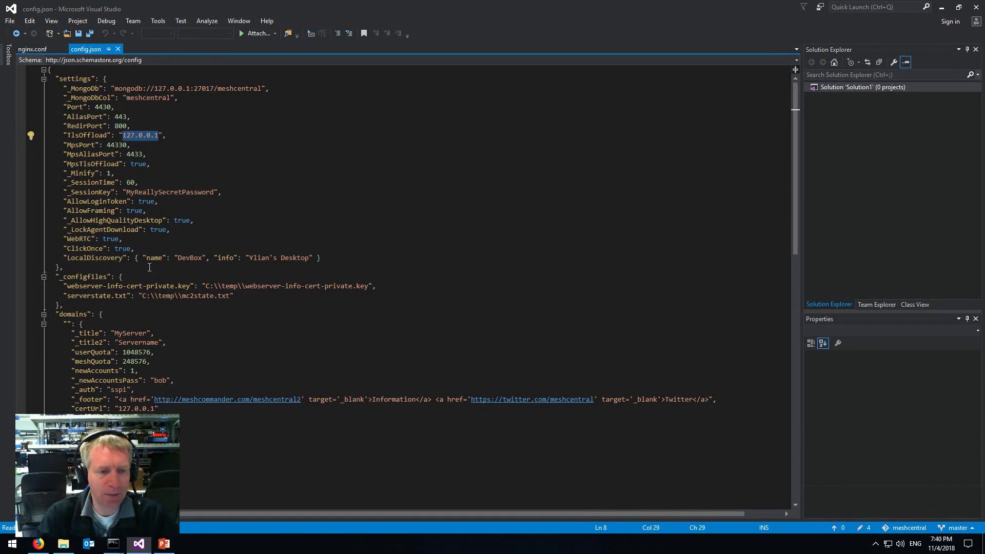
{"action": "left_click", "coordinate": [163, 544]}
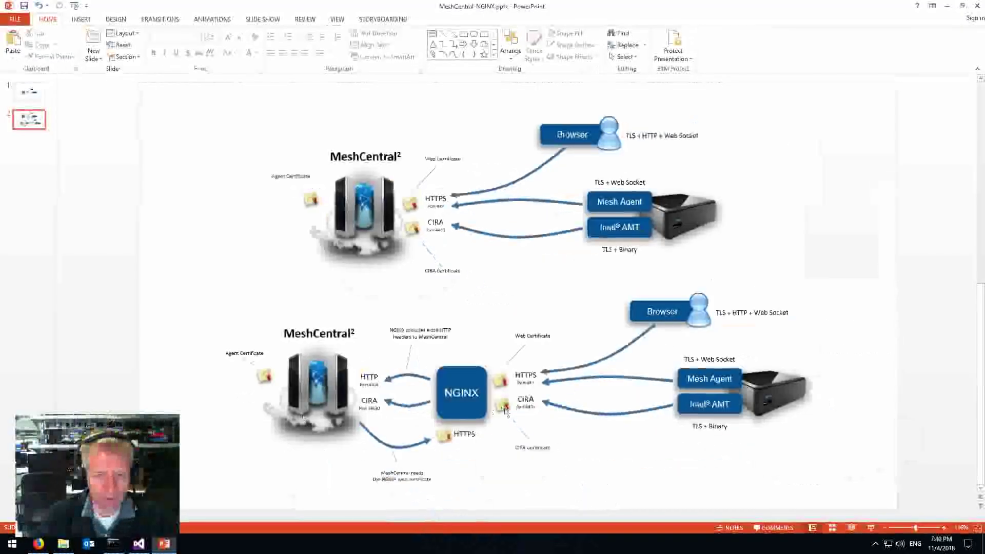
- Point out the NGINX shape on the slide 2 diagram, then minimize PowerPoint
{"action": "left_click", "coordinate": [447, 399]}
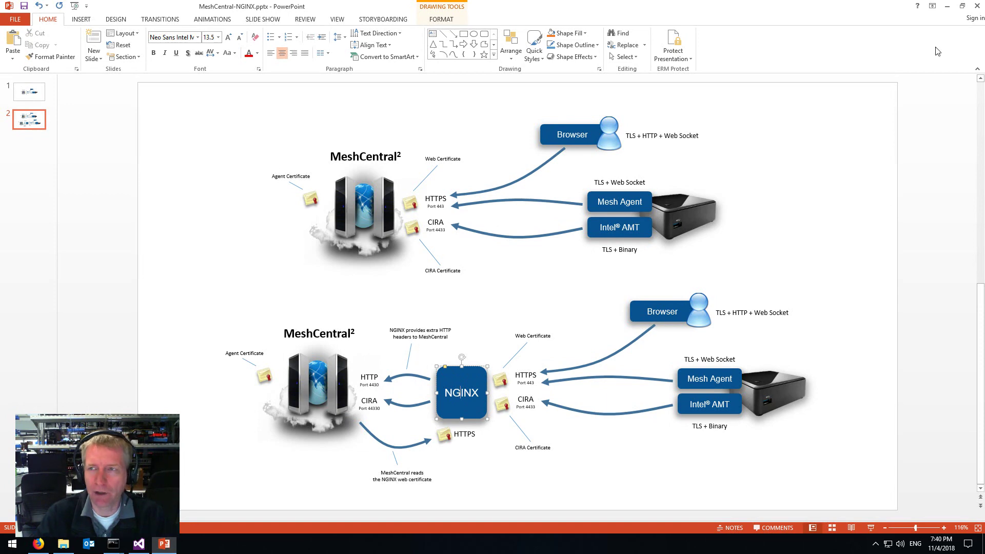
{"action": "left_click", "coordinate": [947, 6]}
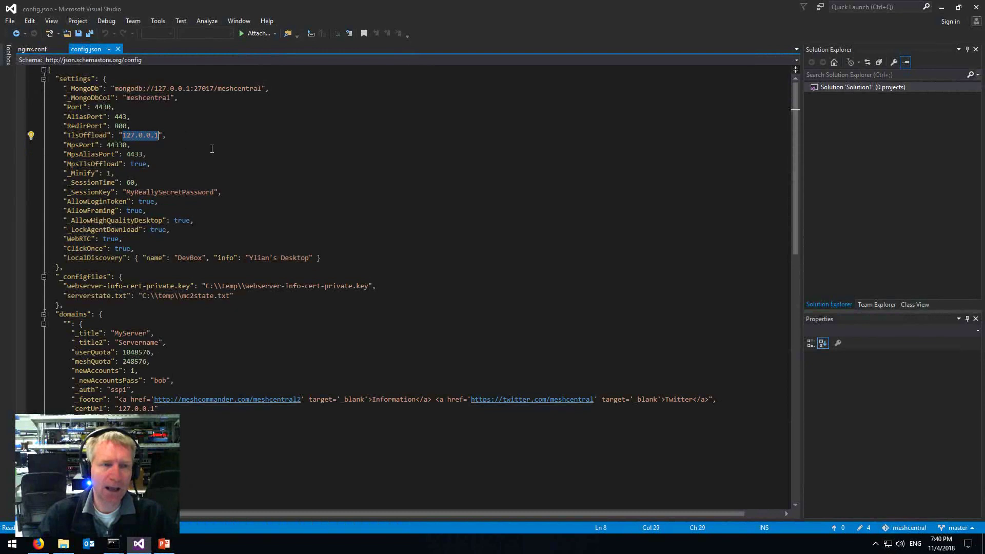
{"action": "double_click", "coordinate": [101, 107]}
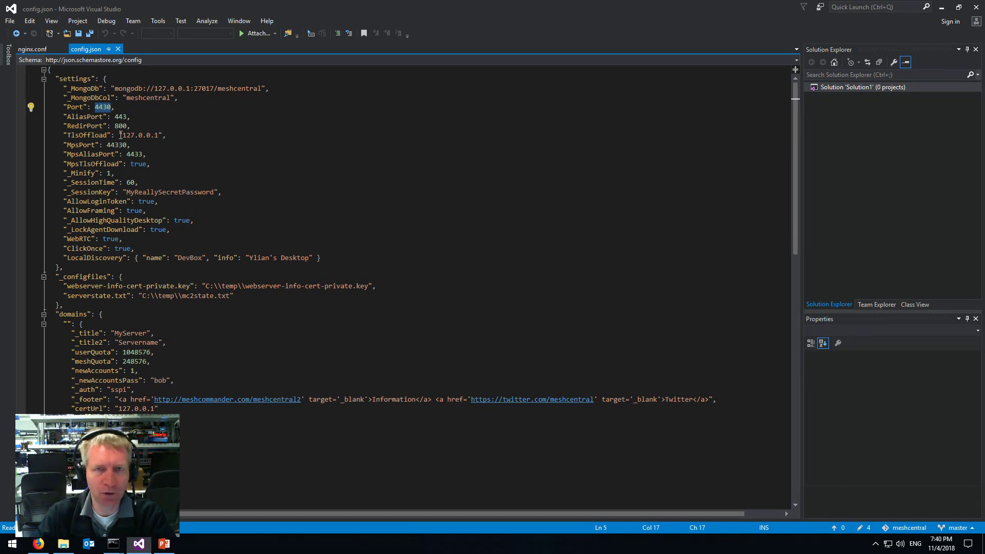
{"action": "left_click_drag", "start_coordinate": [121, 135], "coordinate": [159, 135]}
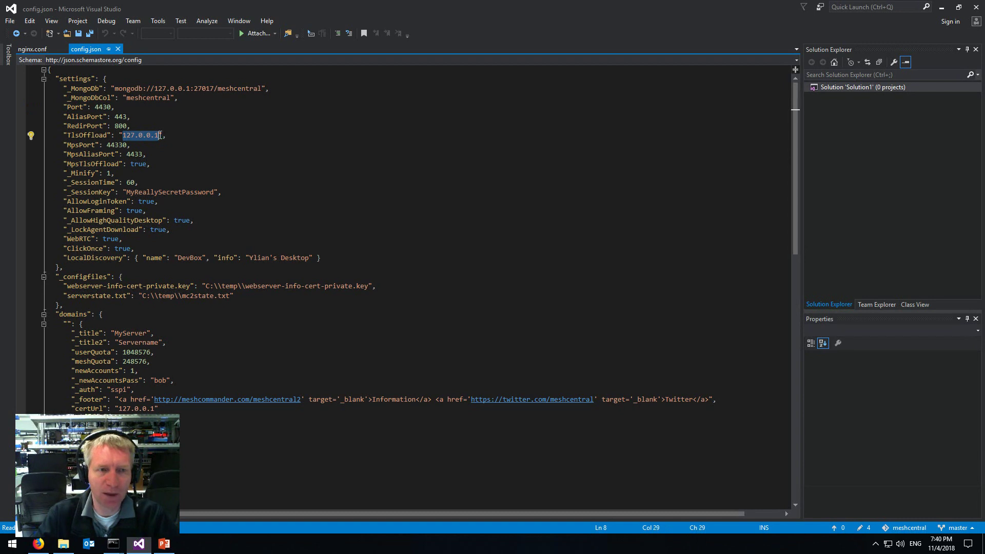
{"action": "left_click", "coordinate": [158, 149]}
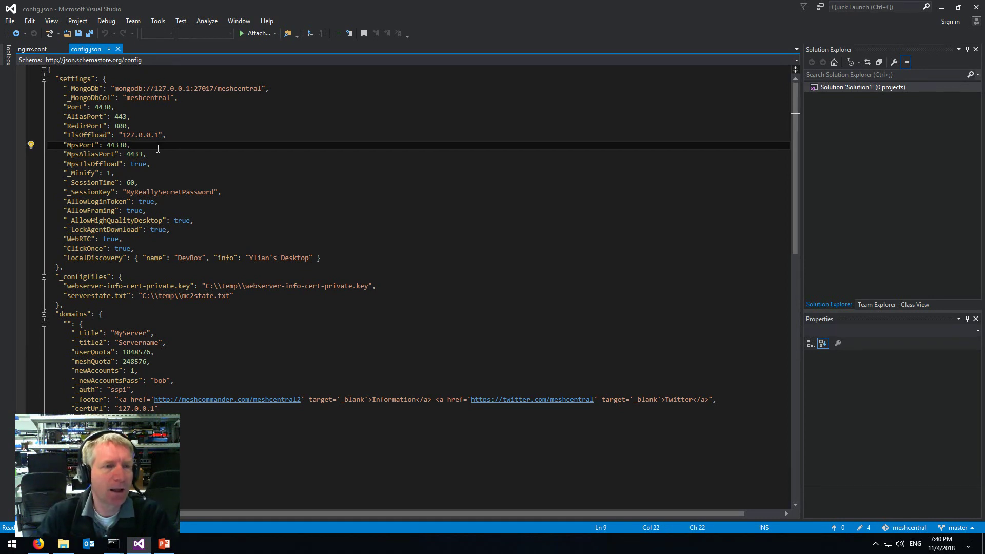
{"action": "left_click_drag", "start_coordinate": [67, 145], "coordinate": [124, 146]}
{"action": "left_click", "coordinate": [108, 145]}
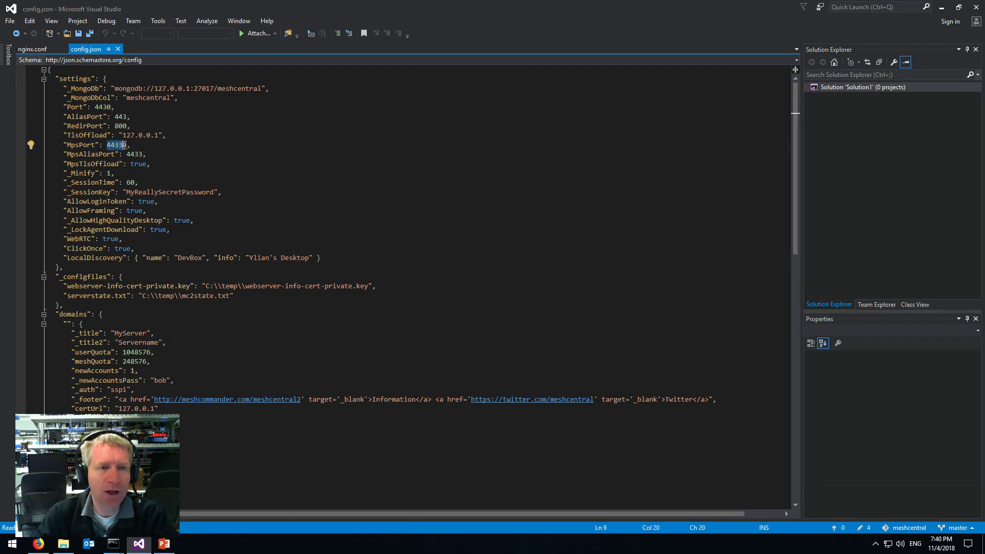
{"action": "left_click", "coordinate": [133, 145]}
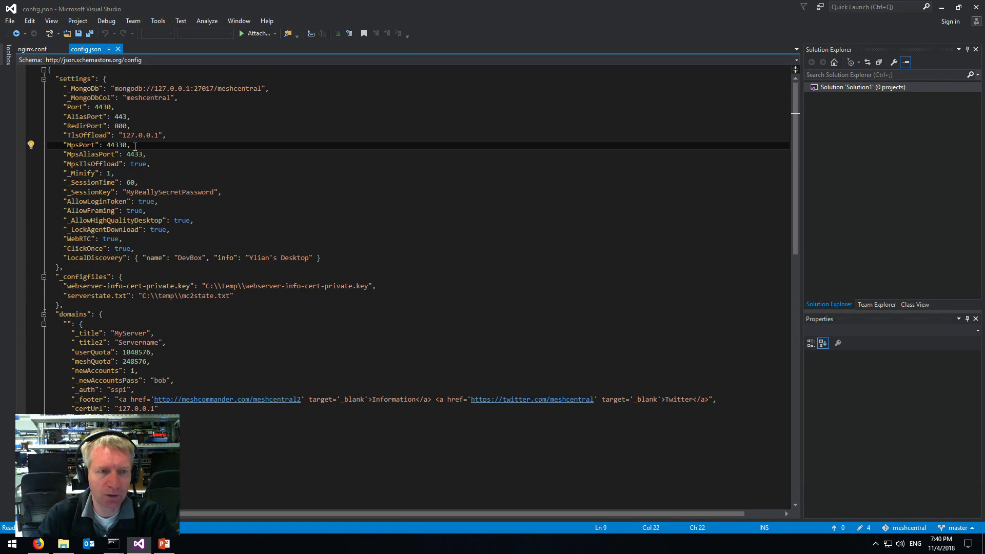
{"action": "left_click_drag", "start_coordinate": [135, 145], "coordinate": [108, 145]}
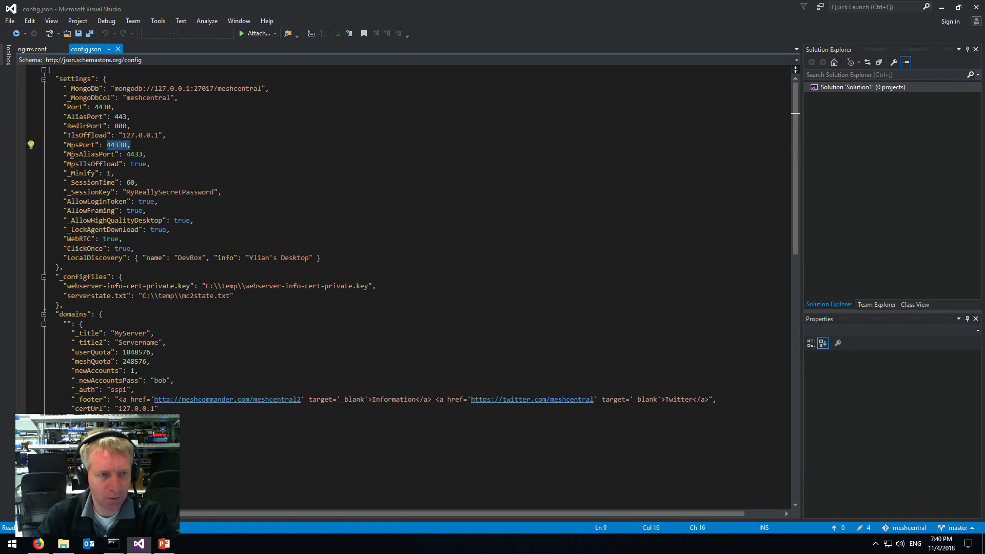
{"action": "double_click", "coordinate": [70, 154]}
{"action": "double_click", "coordinate": [131, 153]}
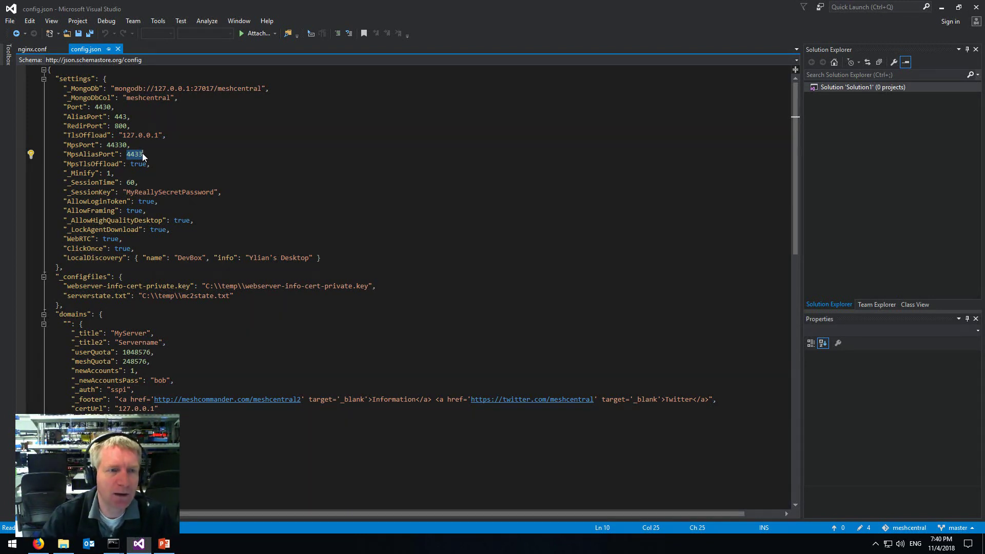
{"action": "double_click", "coordinate": [117, 146]}
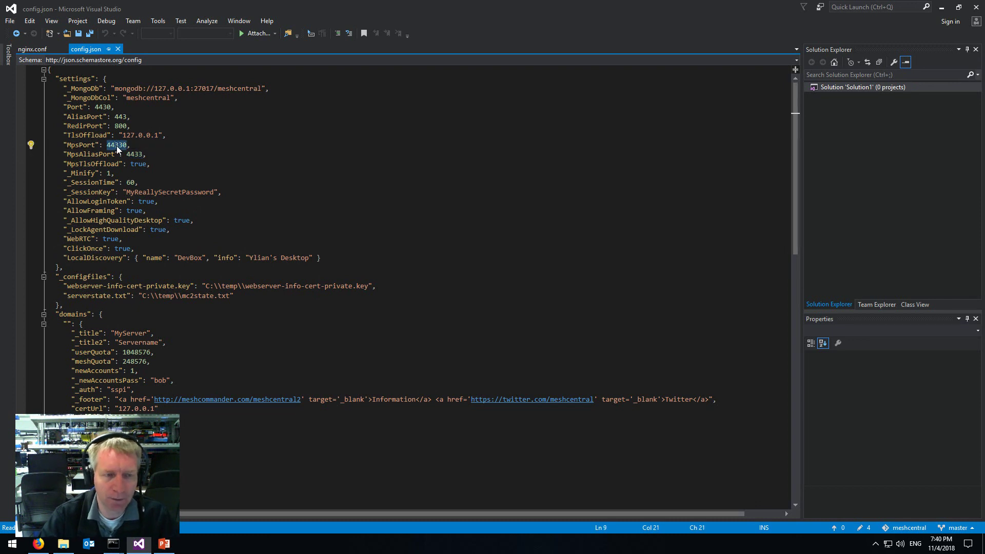
{"action": "left_click_drag", "start_coordinate": [67, 164], "coordinate": [126, 164]}
{"action": "double_click", "coordinate": [138, 164]}
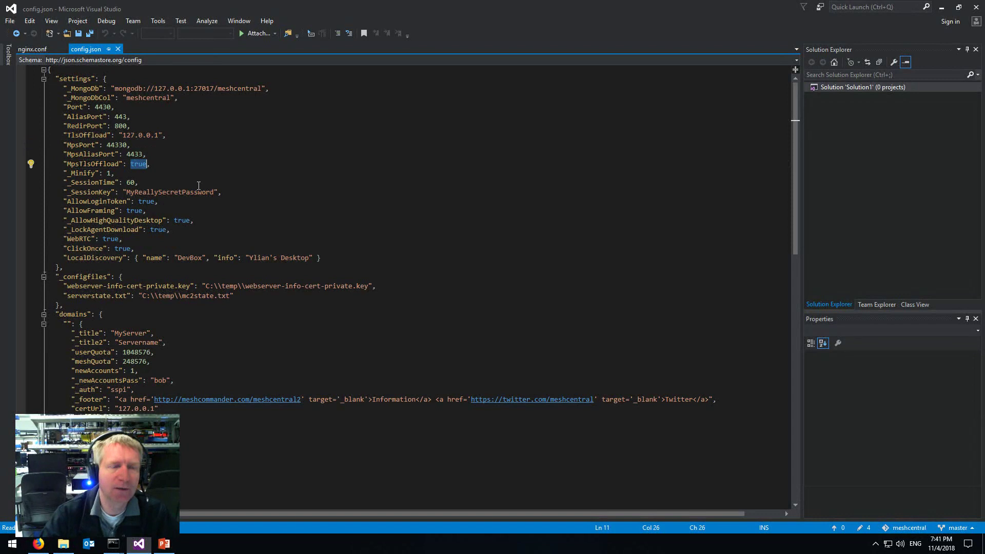
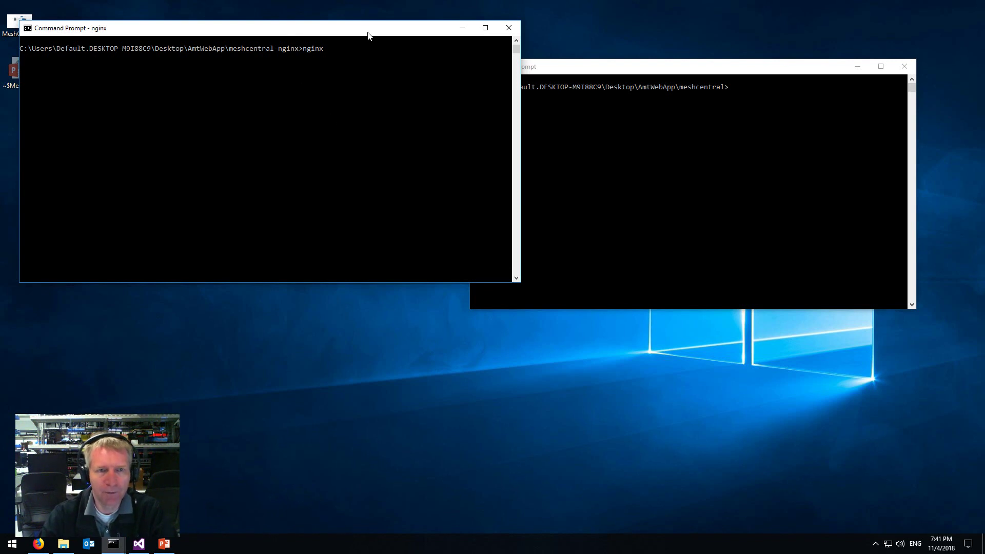
- Start the MeshCentral server with 'node meshcentral' in the second Command Prompt
{"action": "left_click", "coordinate": [805, 195]}
{"action": "type", "text": "node meshcentral"}
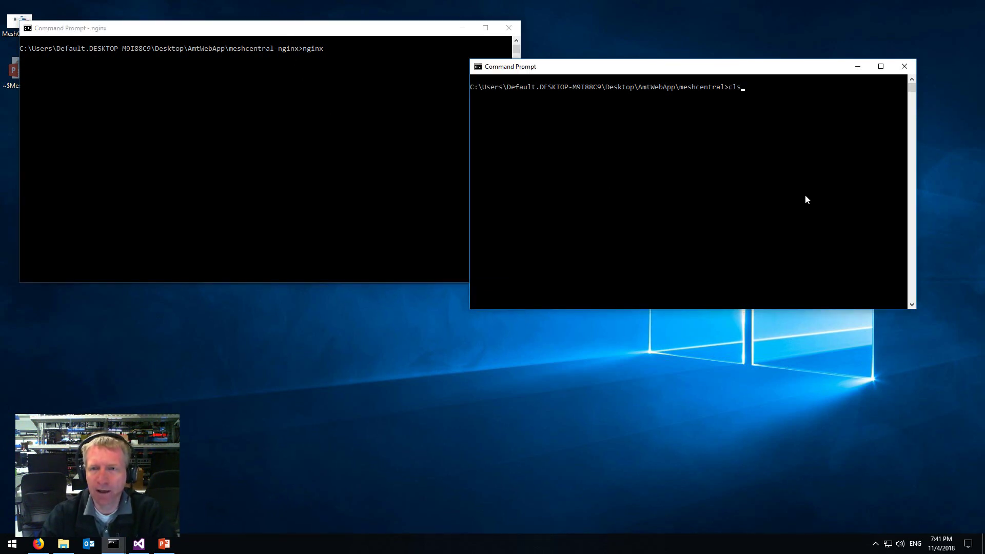
{"action": "key", "text": "Return"}
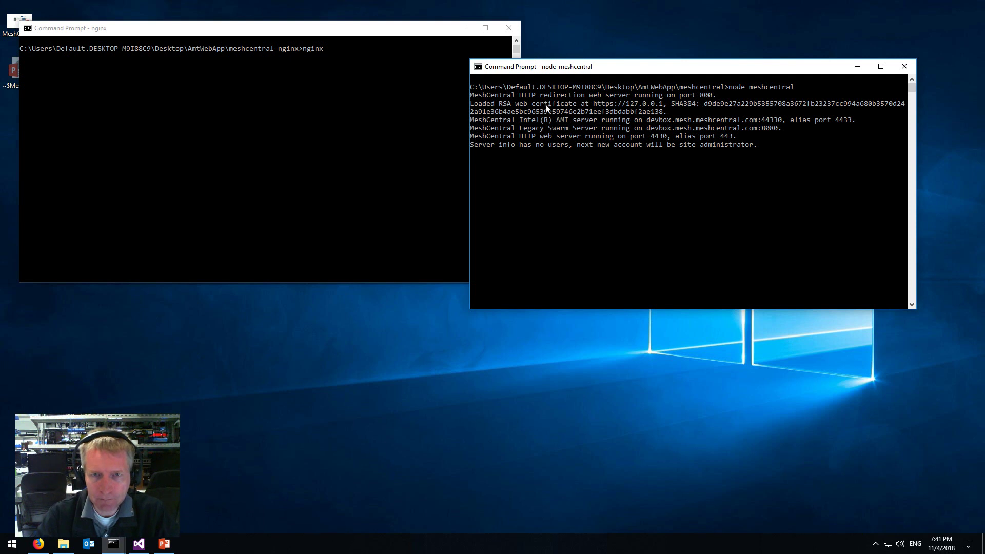
- Review the HTTP redirection port 800 and the loaded RSA certificate's address 127.0.0.1 and SHA384 hash
{"action": "left_click_drag", "start_coordinate": [495, 95], "coordinate": [711, 95]}
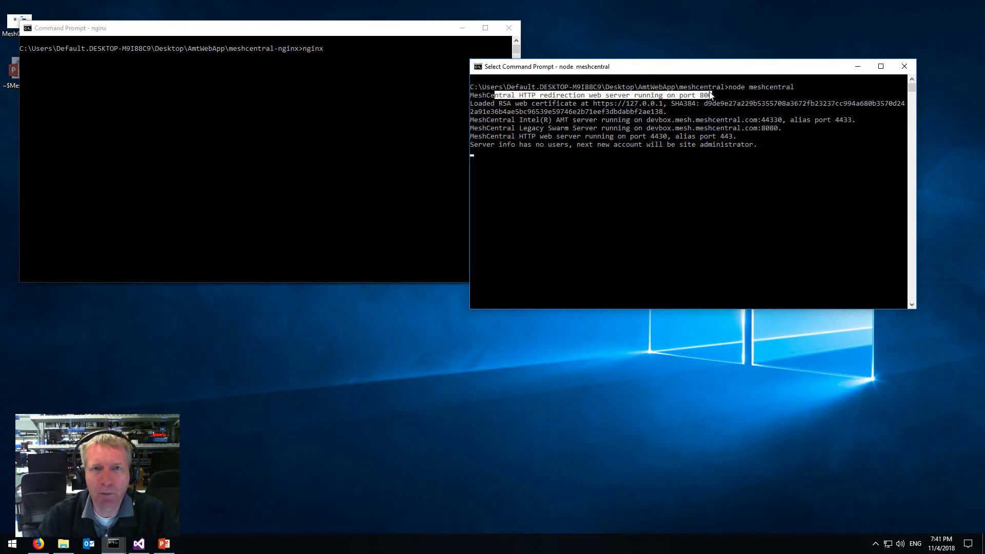
{"action": "double_click", "coordinate": [707, 95]}
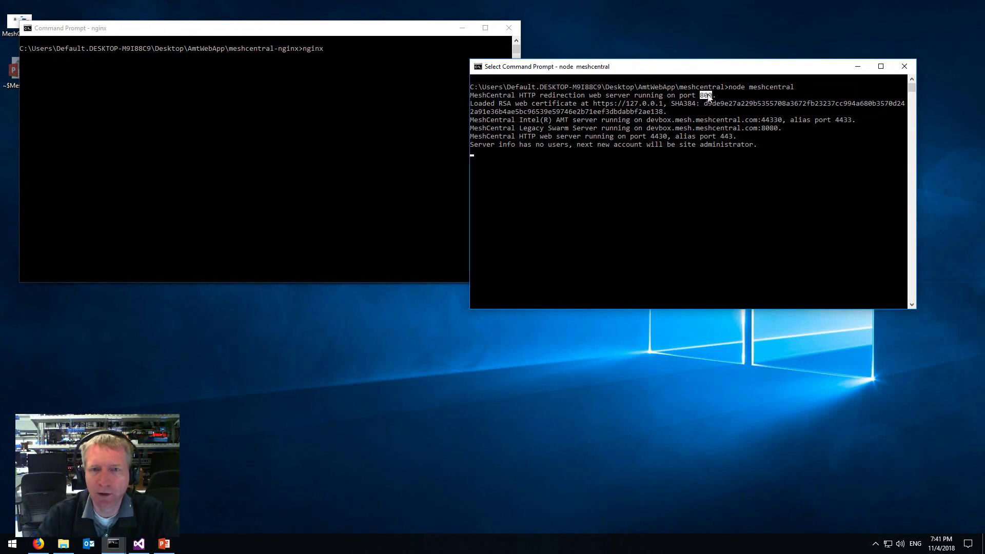
{"action": "left_click_drag", "start_coordinate": [471, 104], "coordinate": [662, 112]}
{"action": "left_click", "coordinate": [661, 112]}
{"action": "left_click_drag", "start_coordinate": [594, 103], "coordinate": [664, 105]}
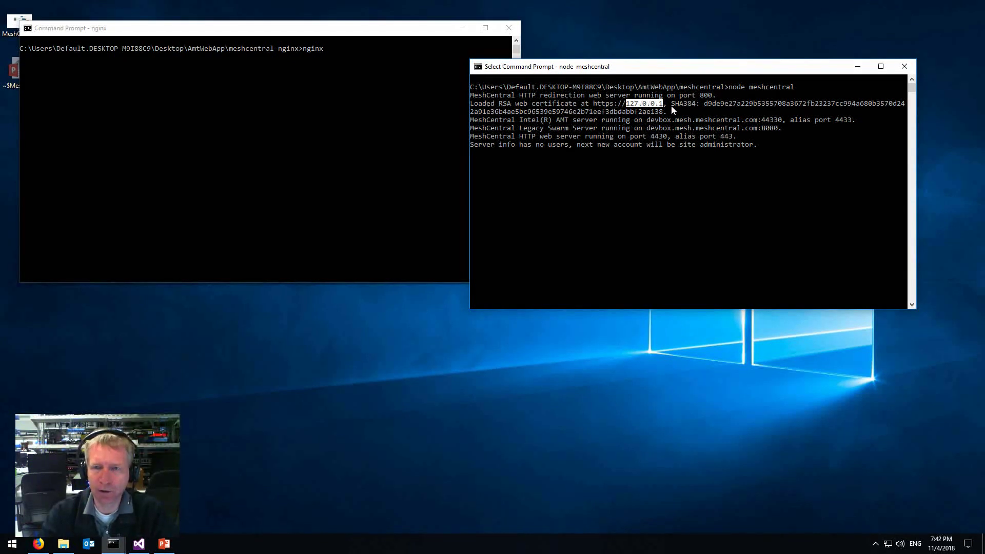
{"action": "left_click_drag", "start_coordinate": [706, 103], "coordinate": [662, 114]}
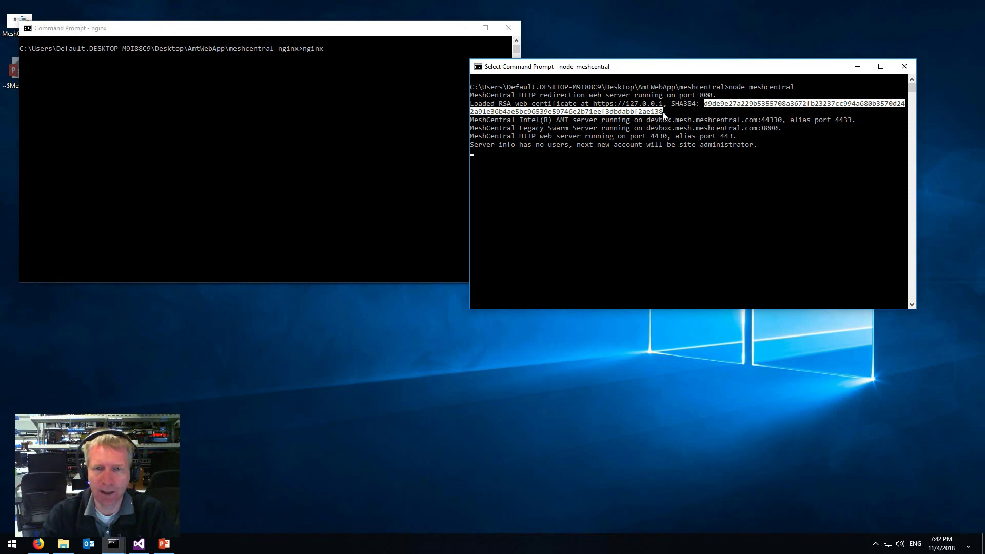
{"action": "left_click", "coordinate": [662, 112]}
- Check the Intel AMT ports 44330 (alias 4433) and the web server port 4430, then return to the browser
{"action": "left_click", "coordinate": [739, 121]}
{"action": "left_click_drag", "start_coordinate": [520, 121], "coordinate": [604, 121]}
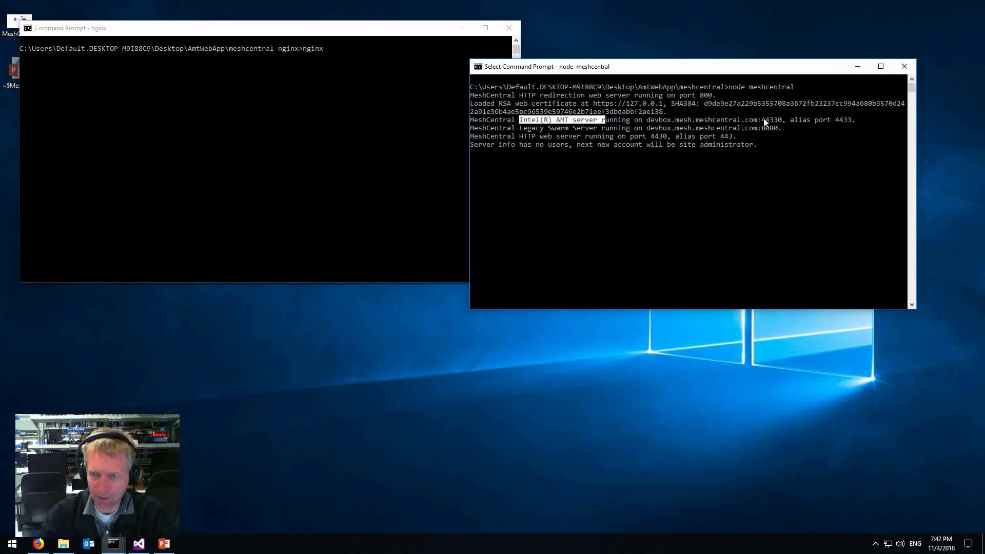
{"action": "left_click_drag", "start_coordinate": [762, 121], "coordinate": [852, 122]}
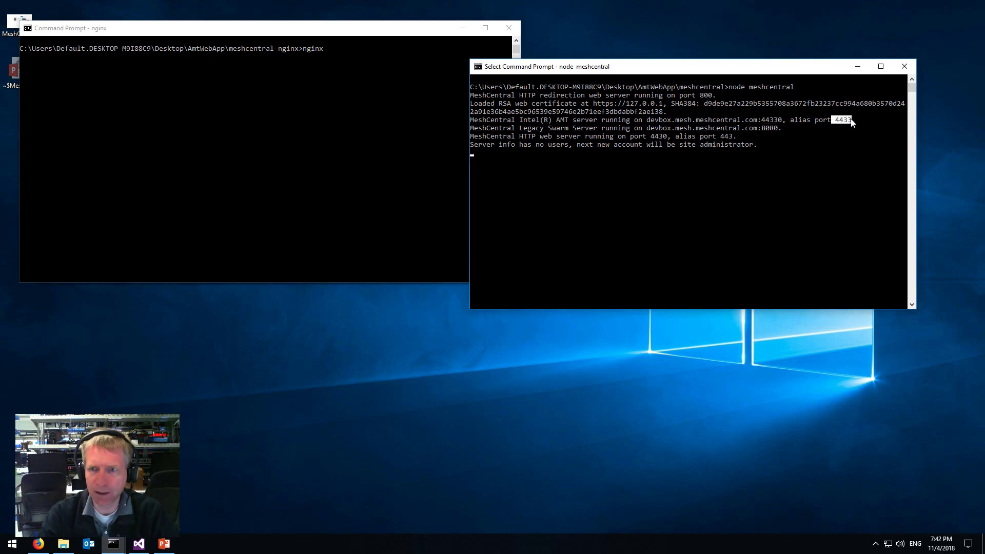
{"action": "left_click_drag", "start_coordinate": [758, 122], "coordinate": [851, 122]}
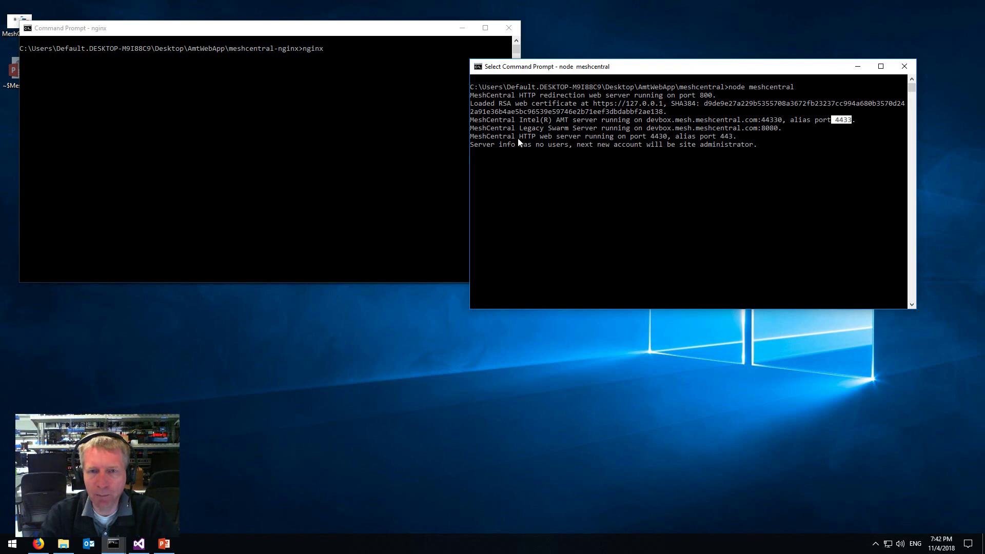
{"action": "left_click", "coordinate": [653, 137]}
{"action": "left_click_drag", "start_coordinate": [656, 137], "coordinate": [733, 137]}
{"action": "left_click_drag", "start_coordinate": [521, 137], "coordinate": [534, 139]}
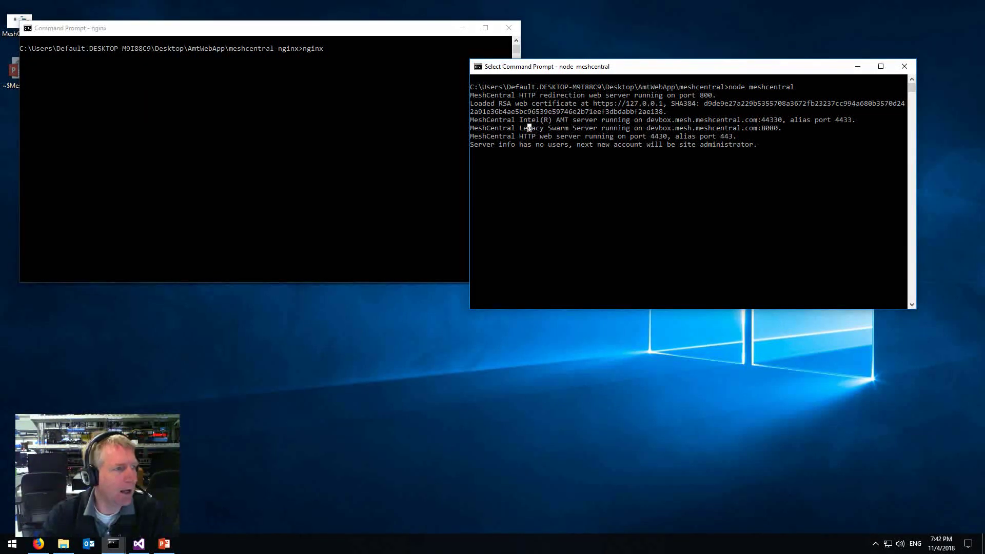
{"action": "left_click", "coordinate": [39, 544]}
- Reload the MeshCentral login page and move the browser window left
{"action": "left_click", "coordinate": [240, 102]}
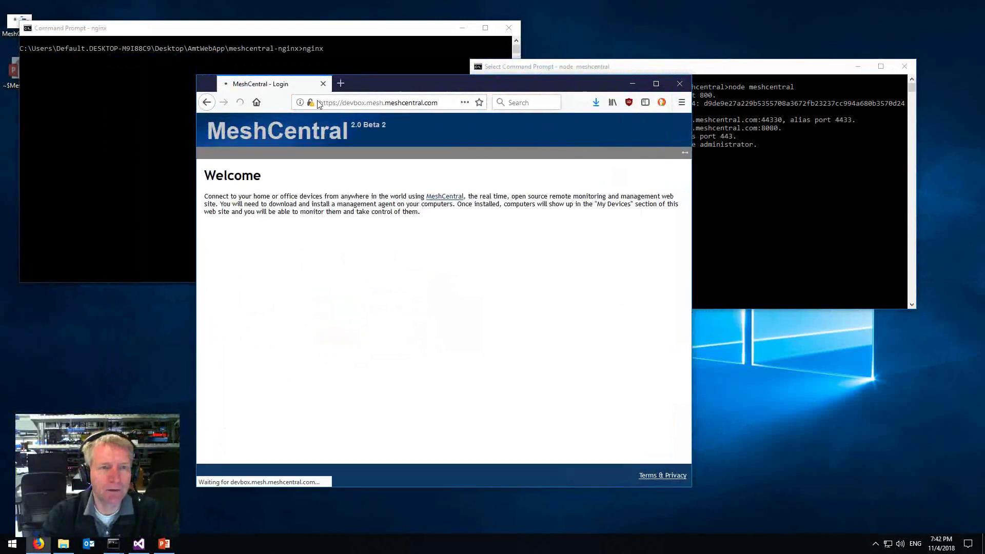
{"action": "left_click_drag", "start_coordinate": [389, 83], "coordinate": [276, 85]}
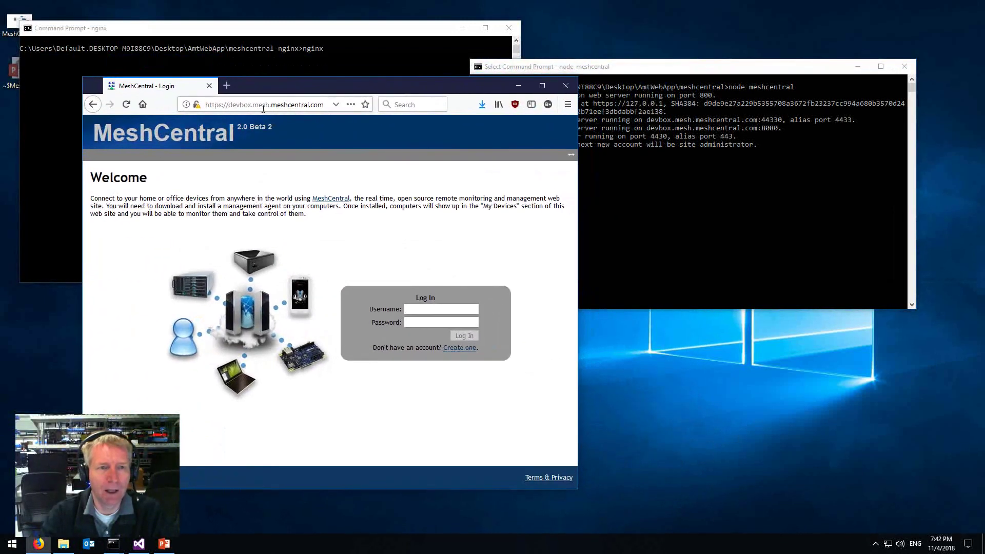
{"action": "left_click", "coordinate": [267, 105]}
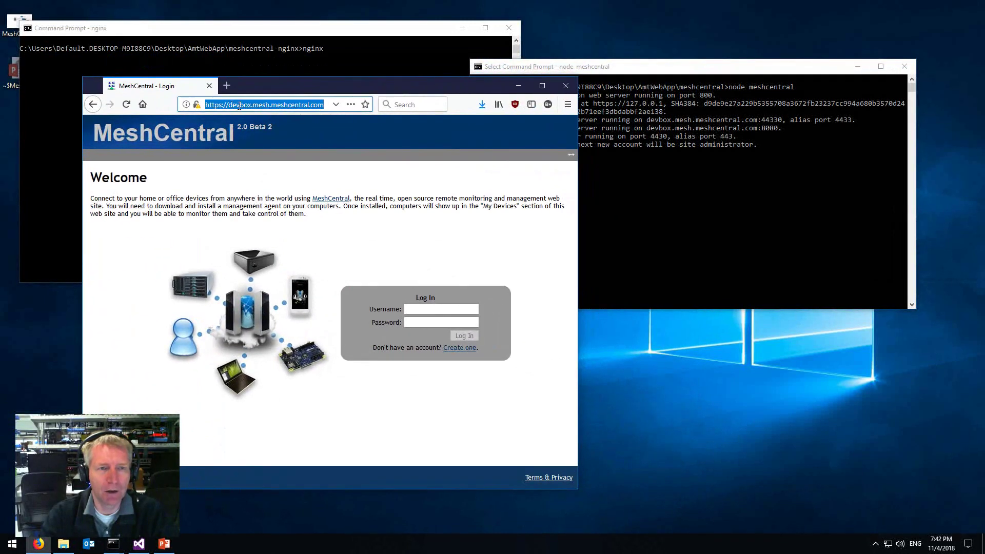
{"action": "left_click", "coordinate": [305, 104]}
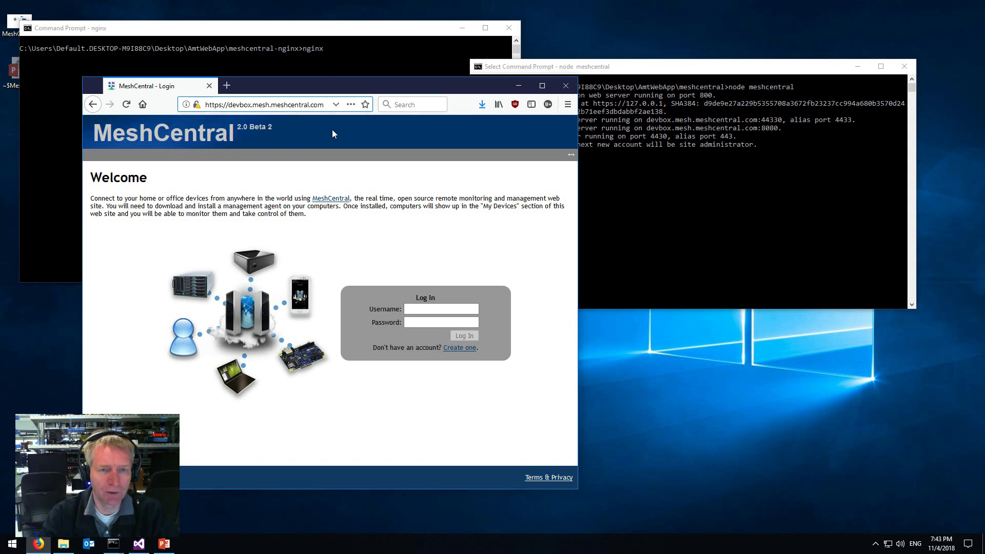
- Sign in with the saved admin username and the account password
{"action": "left_click", "coordinate": [409, 311]}
{"action": "key", "text": "Down"}
{"action": "key", "text": "Return"}
{"action": "key", "text": "Tab"}
{"action": "key", "text": "Return"}
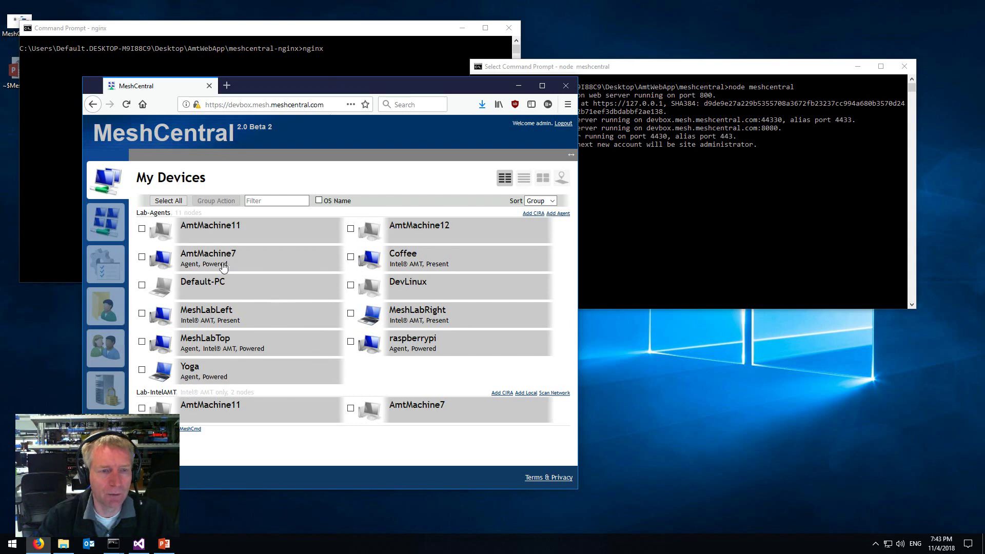
- Control AmtMachine7's desktop via the agent, moving the remote Task Manager, then disconnect and show General details
{"action": "left_click", "coordinate": [210, 262]}
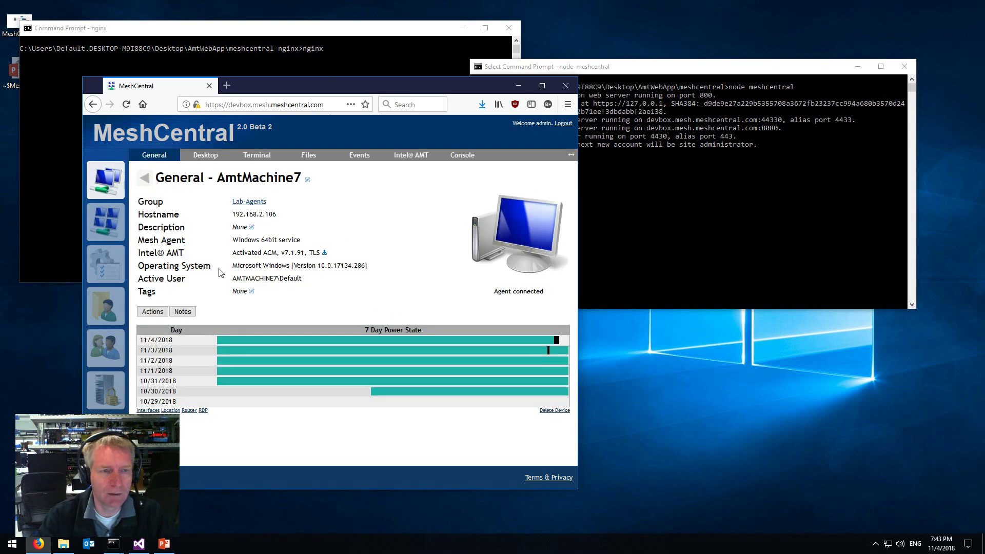
{"action": "left_click", "coordinate": [194, 156]}
{"action": "left_click", "coordinate": [164, 203]}
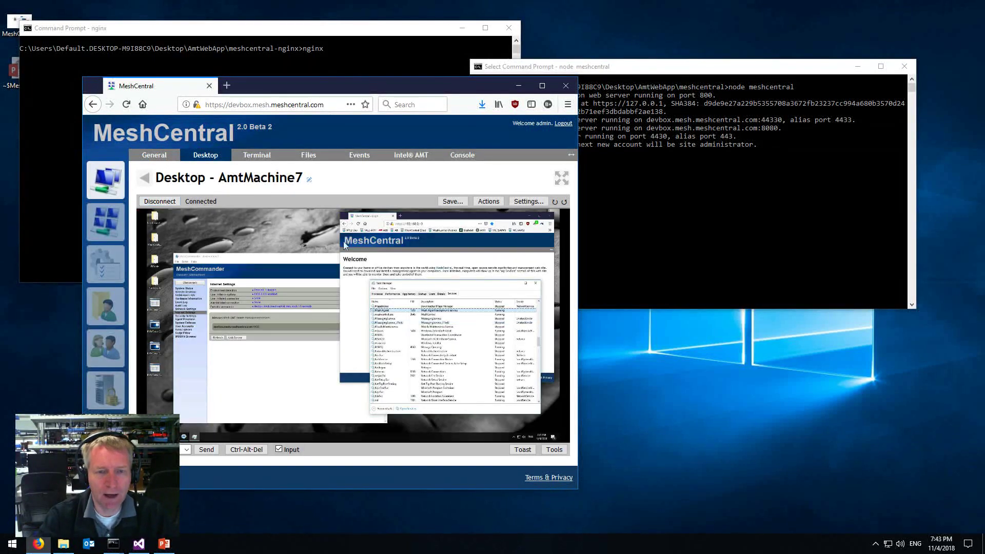
{"action": "left_click_drag", "start_coordinate": [302, 260], "coordinate": [422, 273]}
{"action": "left_click_drag", "start_coordinate": [272, 91], "coordinate": [336, 100]}
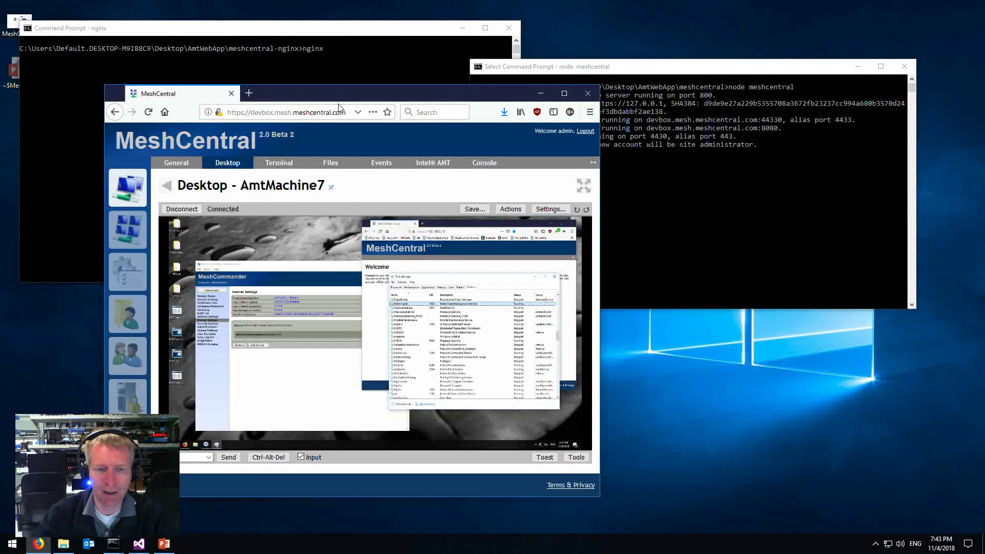
{"action": "left_click", "coordinate": [195, 209]}
{"action": "left_click", "coordinate": [181, 165]}
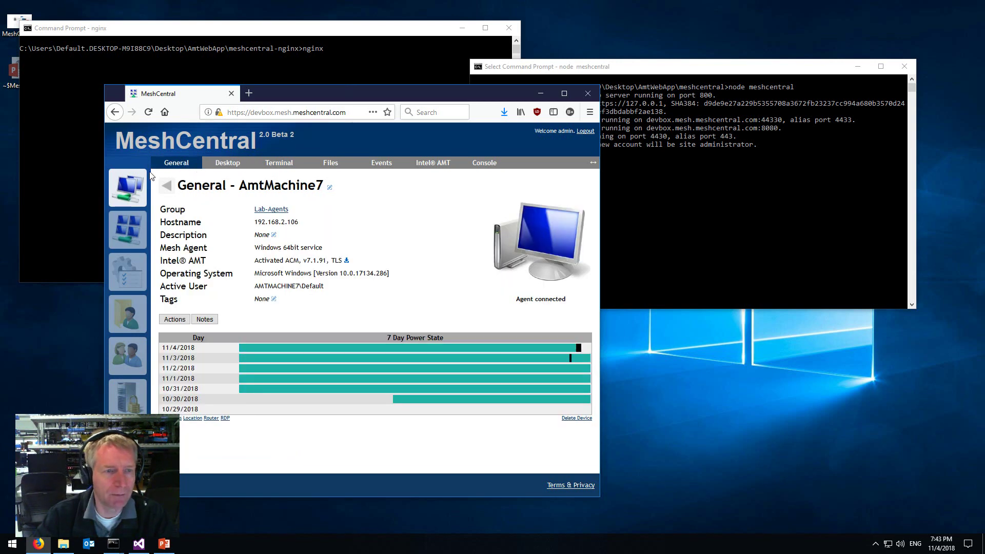
- Connect to the Lab-IntelAMT AmtMachine7 desktop over Intel AMT using the AMT password
{"action": "left_click", "coordinate": [132, 188]}
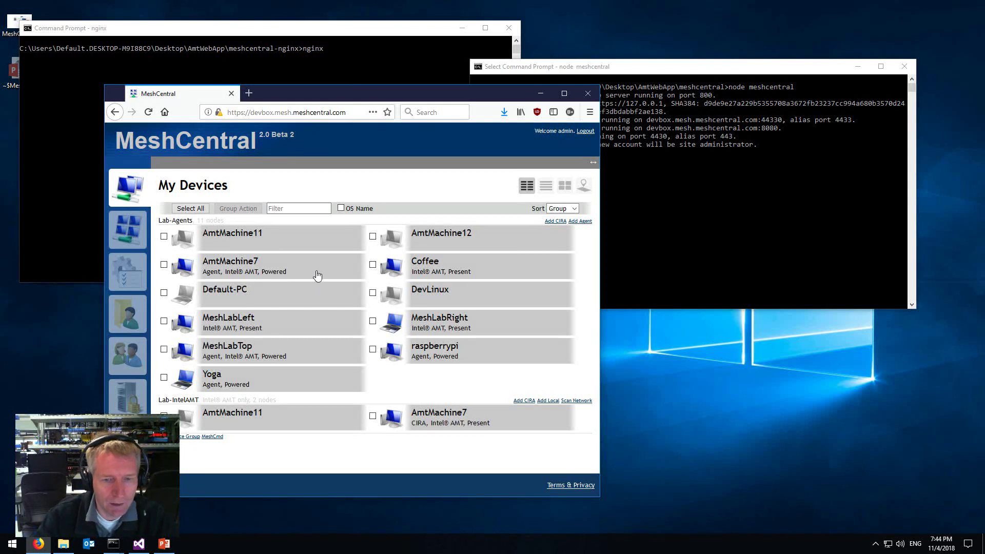
{"action": "left_click", "coordinate": [425, 426]}
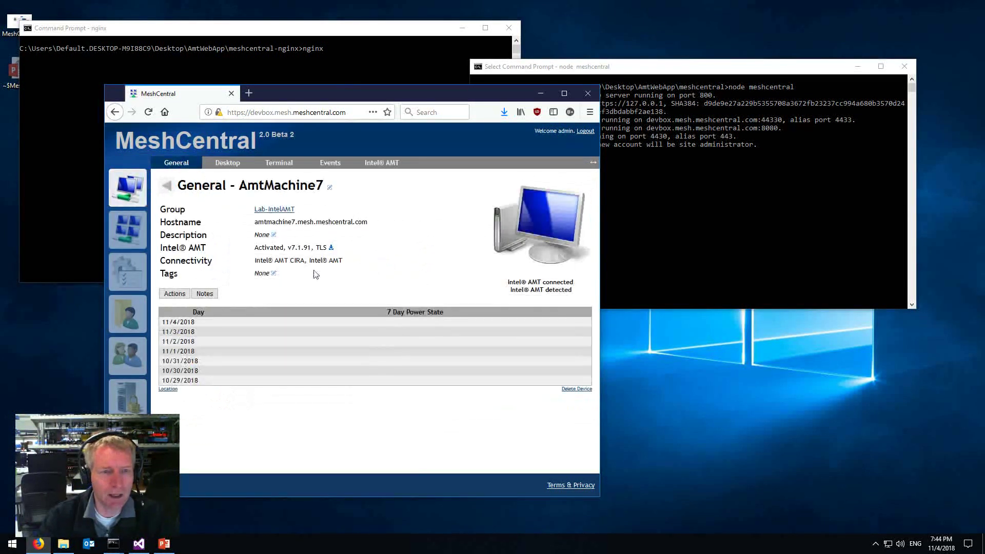
{"action": "left_click", "coordinate": [227, 163]}
{"action": "left_click", "coordinate": [199, 211]}
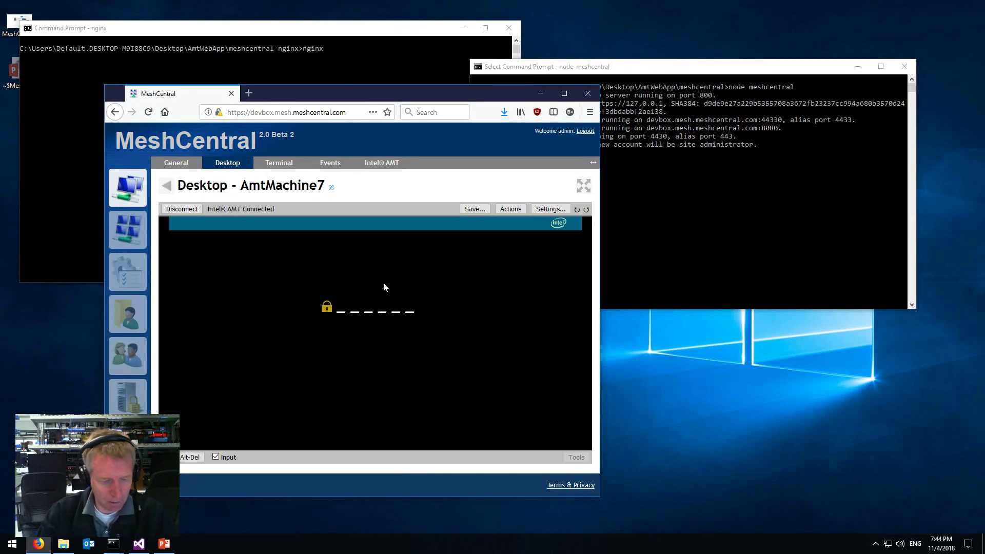
{"action": "type", "text": "*"}
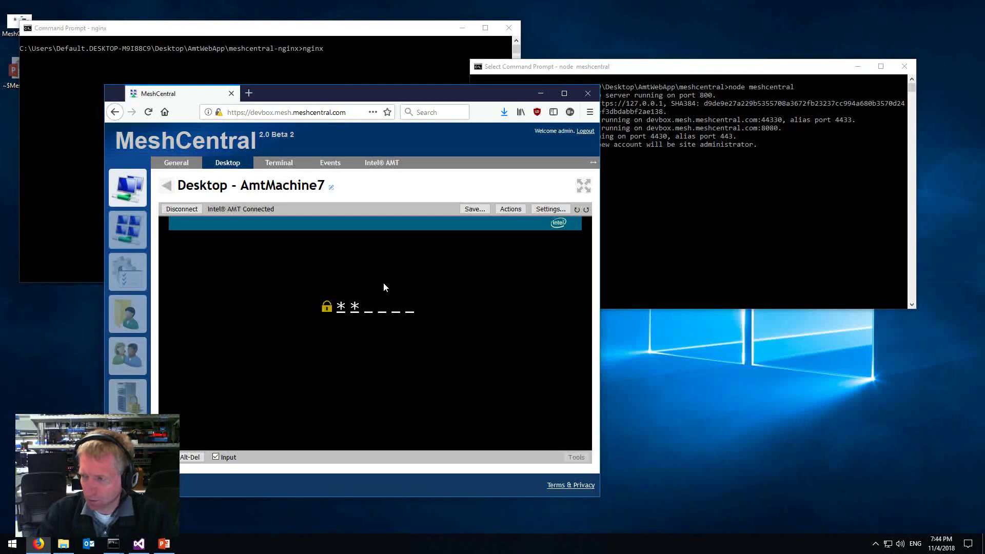
{"action": "type", "text": "**"}
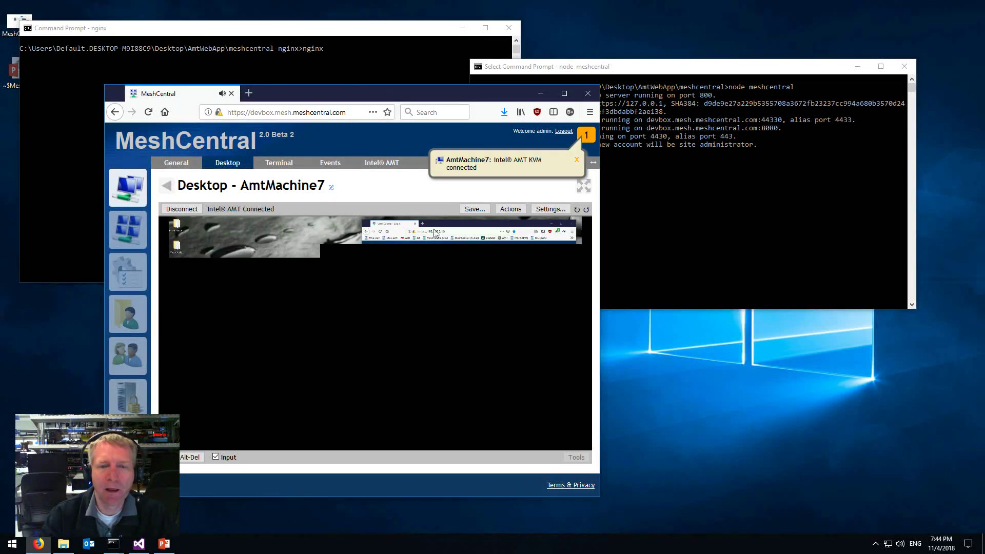
{"action": "left_click", "coordinate": [576, 160]}
- Reposition the browser window, then bring up the MeshCentral-NGINX slide in PowerPoint
{"action": "left_click_drag", "start_coordinate": [348, 98], "coordinate": [481, 106]}
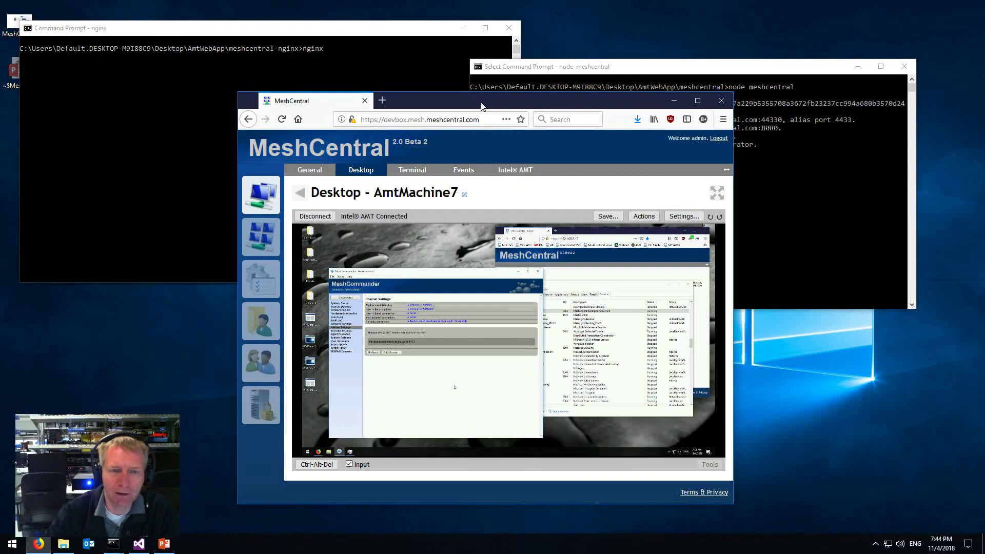
{"action": "left_click_drag", "start_coordinate": [481, 105], "coordinate": [460, 106]}
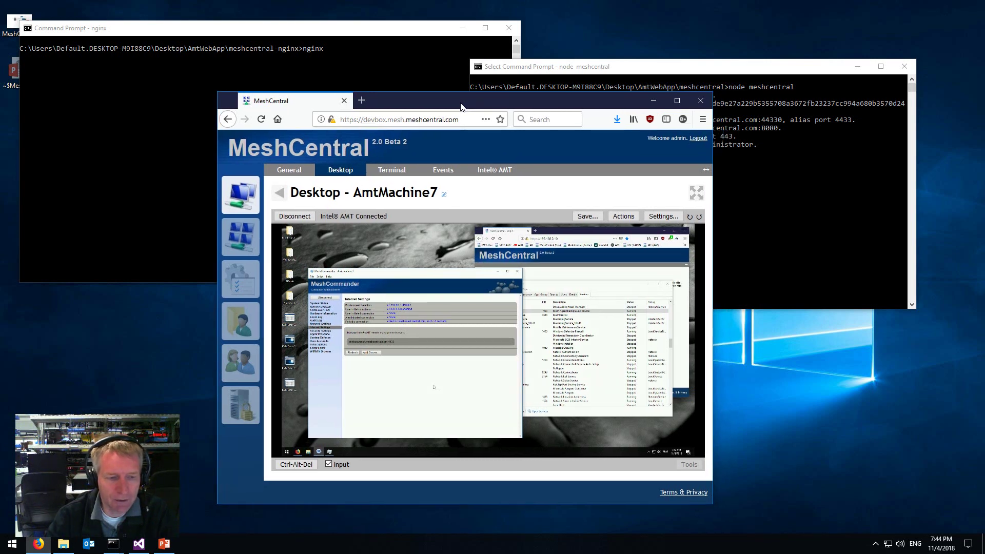
{"action": "left_click", "coordinate": [169, 544]}
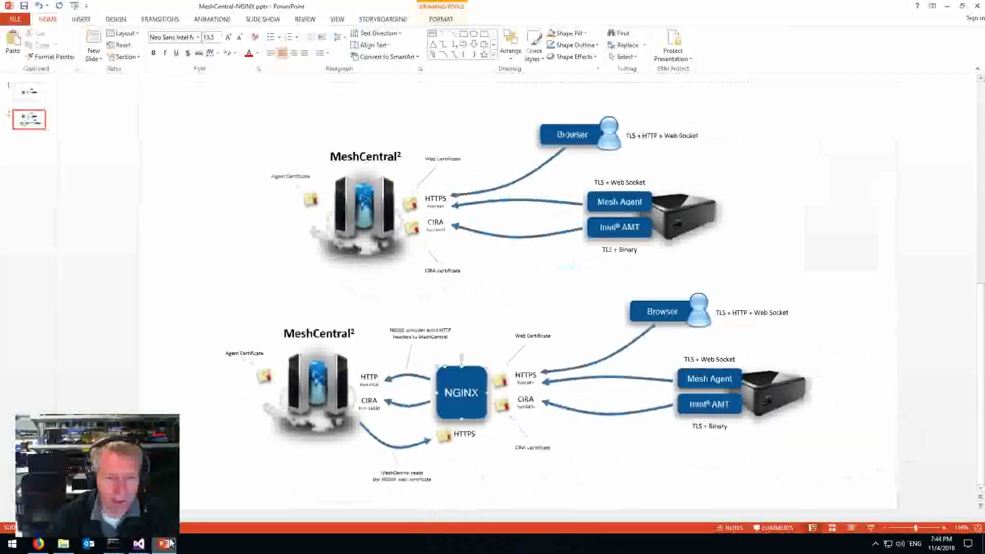
{"action": "left_click", "coordinate": [234, 484]}
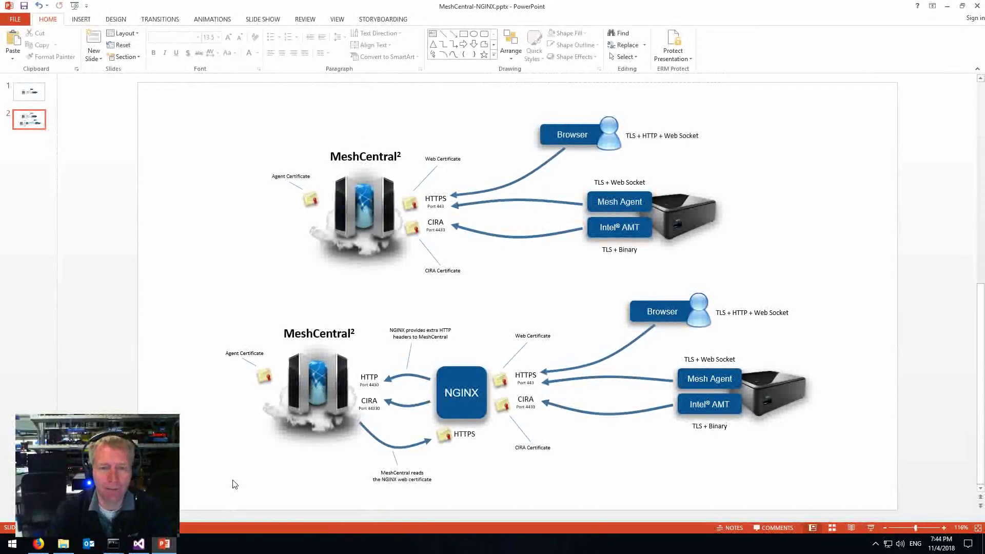